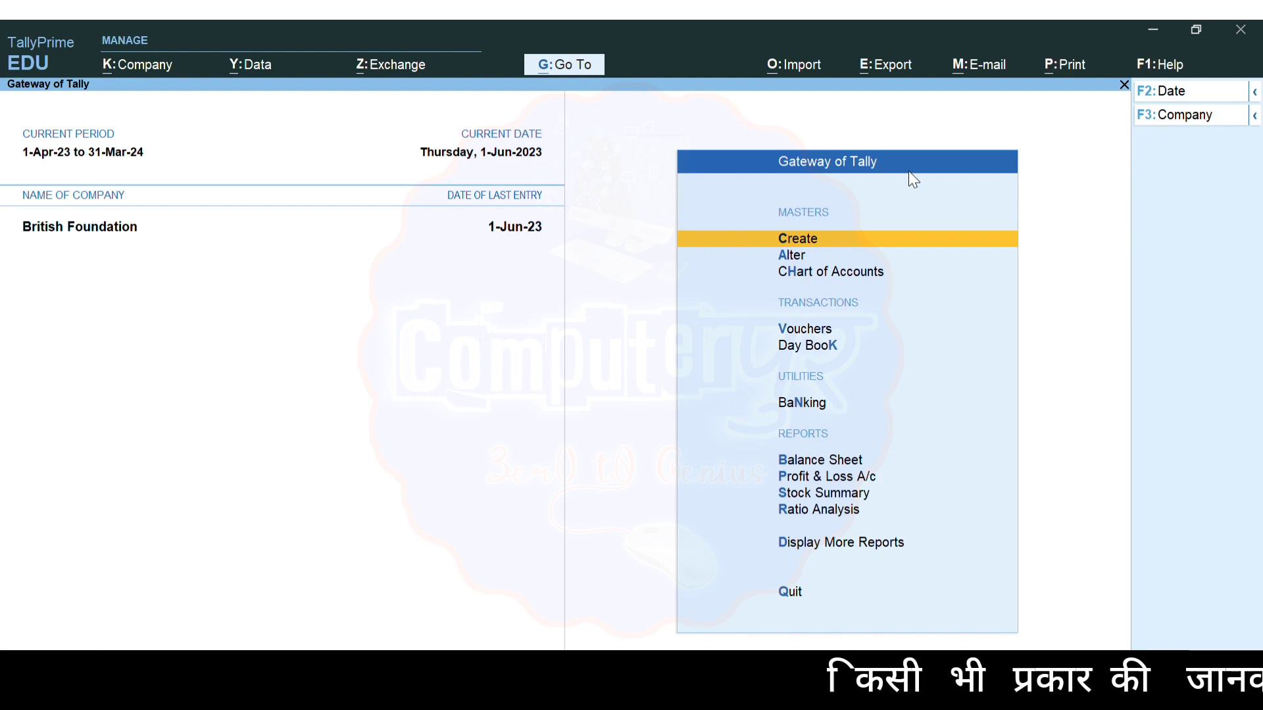
# - Open the list of voucher types for alteration
pyautogui.press('Down')
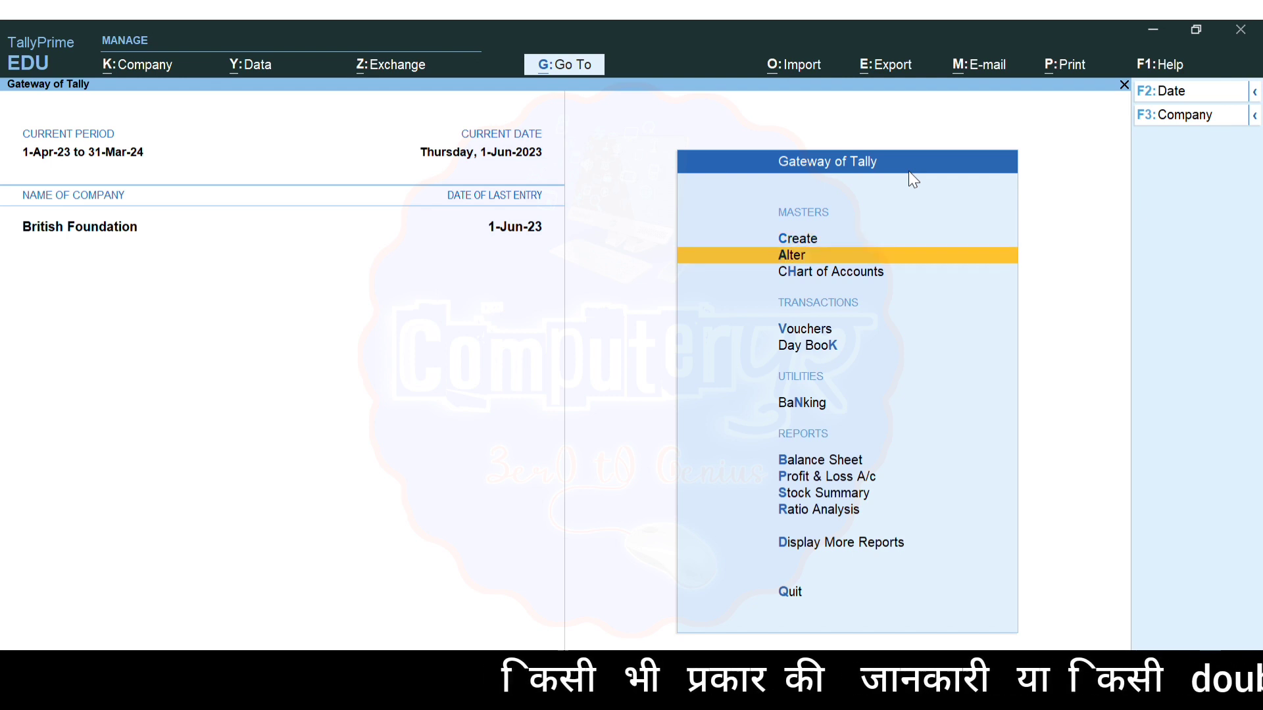
pyautogui.press('Return')
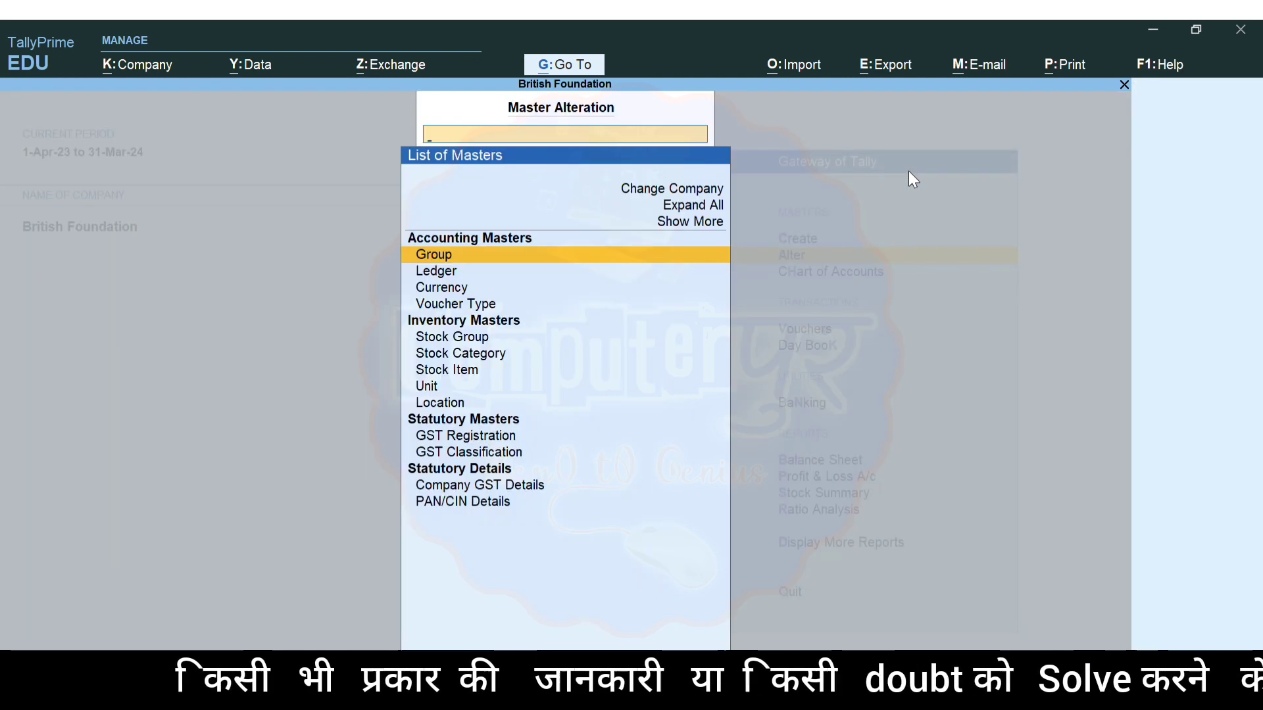
pyautogui.press('Down')
pyautogui.press('Down')
pyautogui.press('Down')
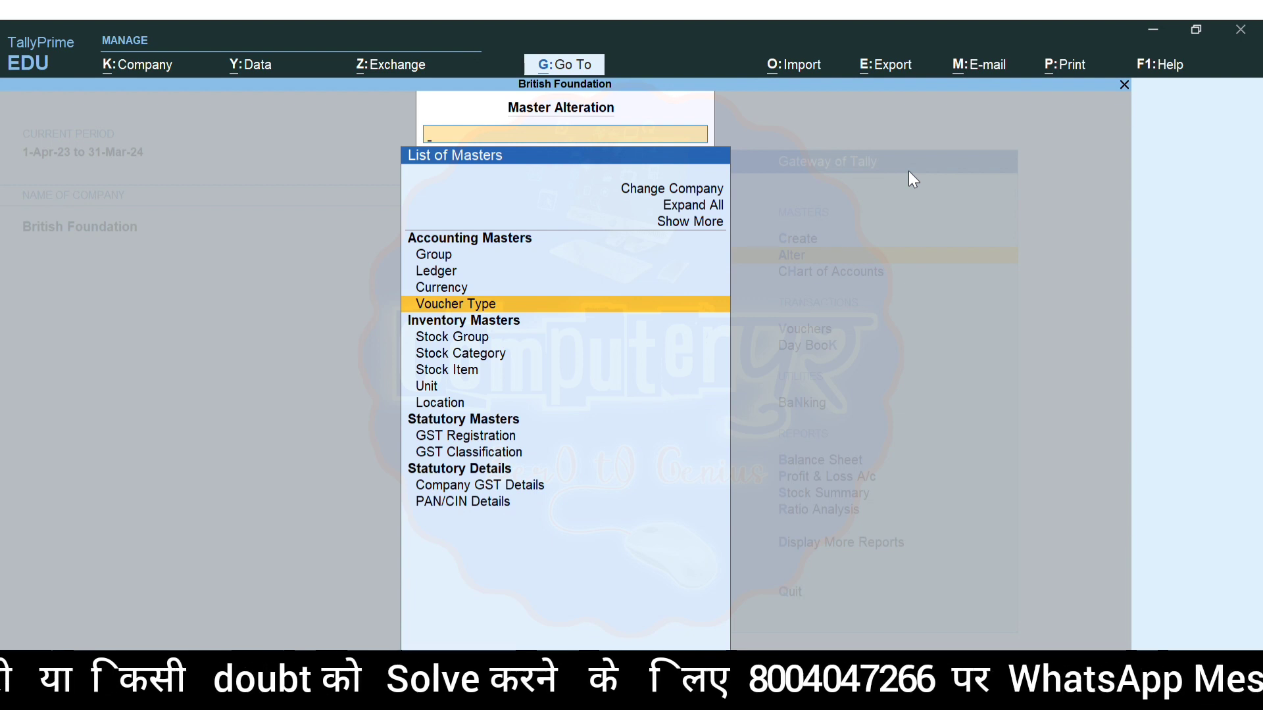
pyautogui.press('Return')
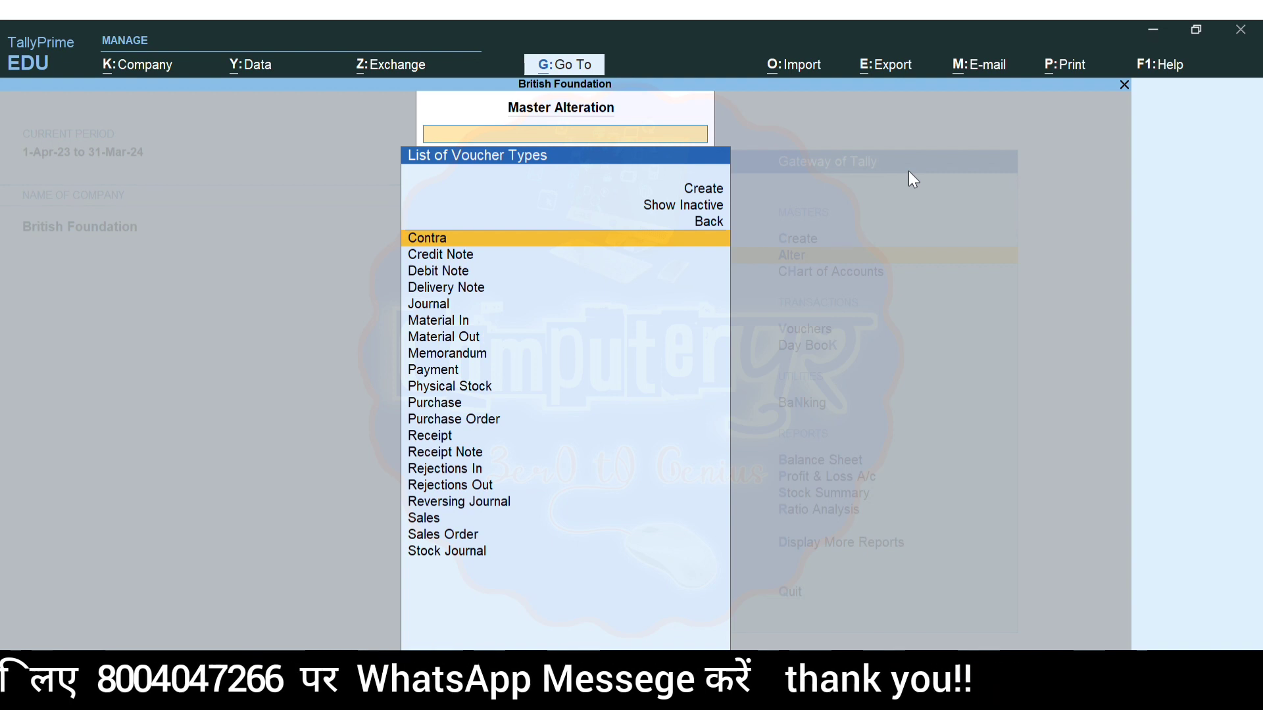
# - Open the Purchase voucher type for alteration
pyautogui.press('Down')
pyautogui.press('Down')
pyautogui.press('Down')
pyautogui.press('Down')
pyautogui.press('Down')
pyautogui.press('Down')
pyautogui.press('Down')
pyautogui.press('Down')
pyautogui.press('Down')
pyautogui.press('Down')
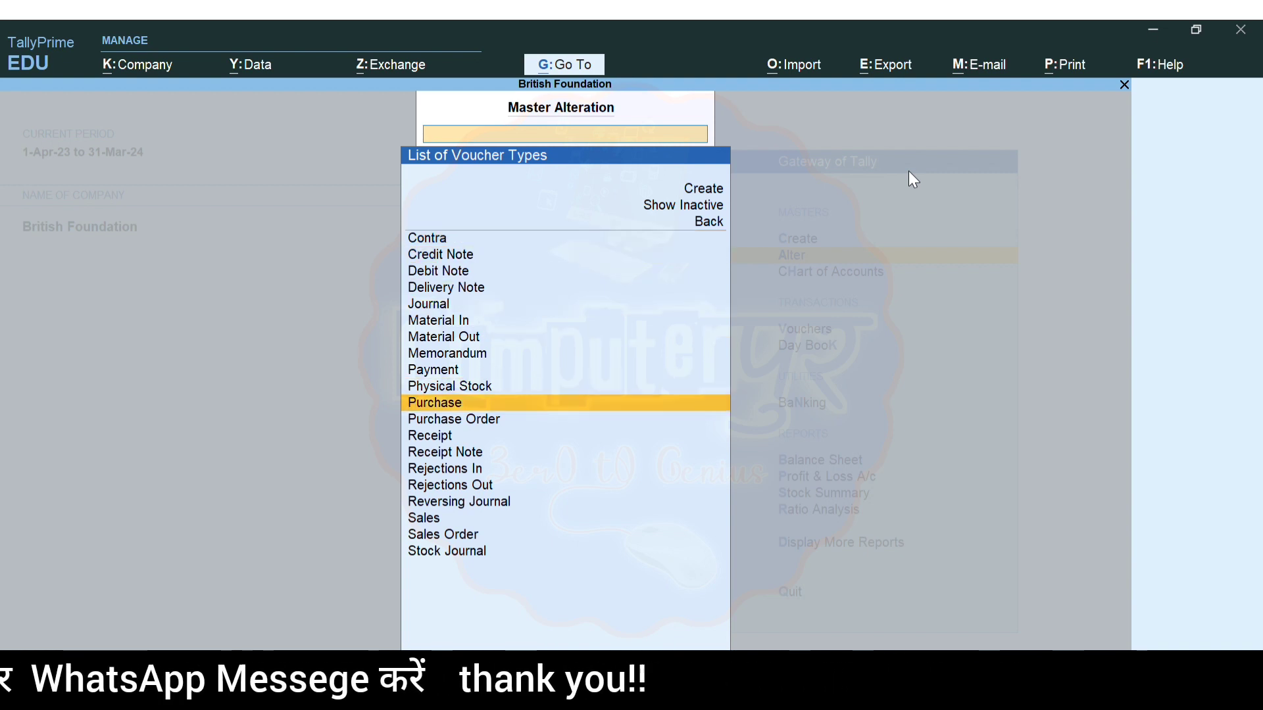
pyautogui.press('Return')
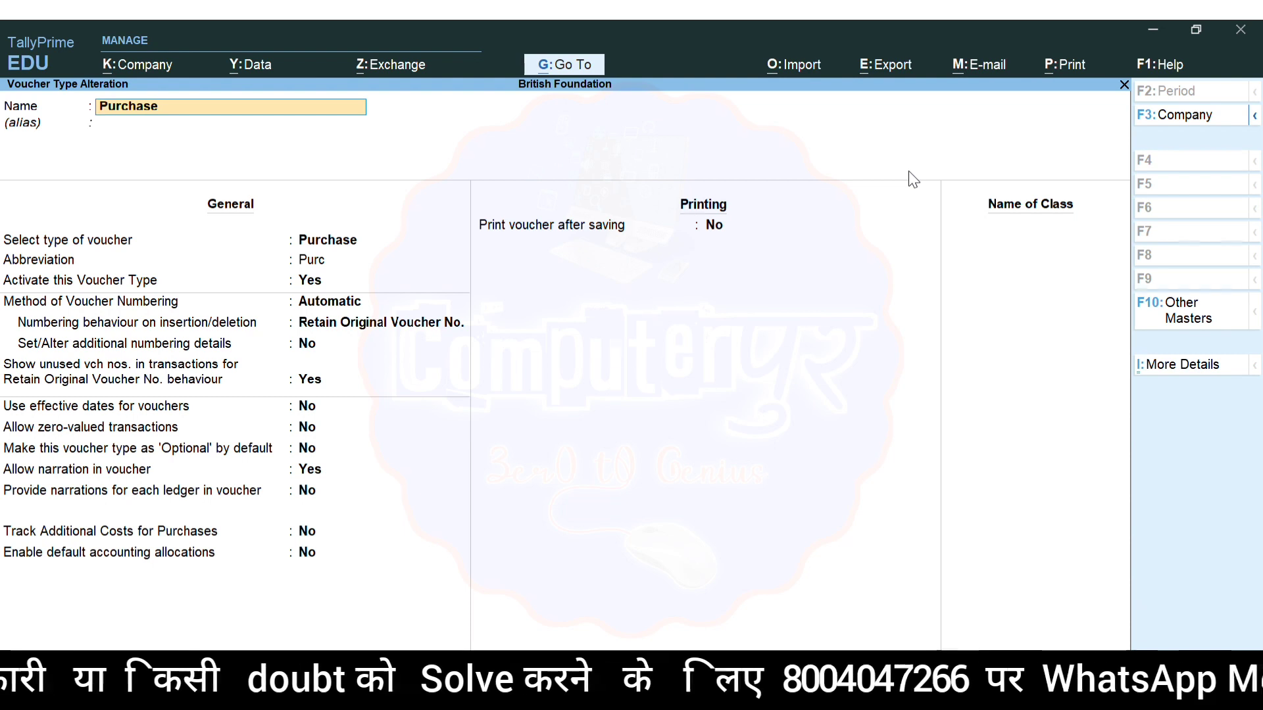
# - Set Track Additional Costs for Purchases to Yes in the Purchase voucher type, keeping the settings before it
pyautogui.press('Return')
pyautogui.press('Return')
pyautogui.press('Return')
pyautogui.press('Return')
pyautogui.press('Return')
pyautogui.press('Return')
pyautogui.press('Return')
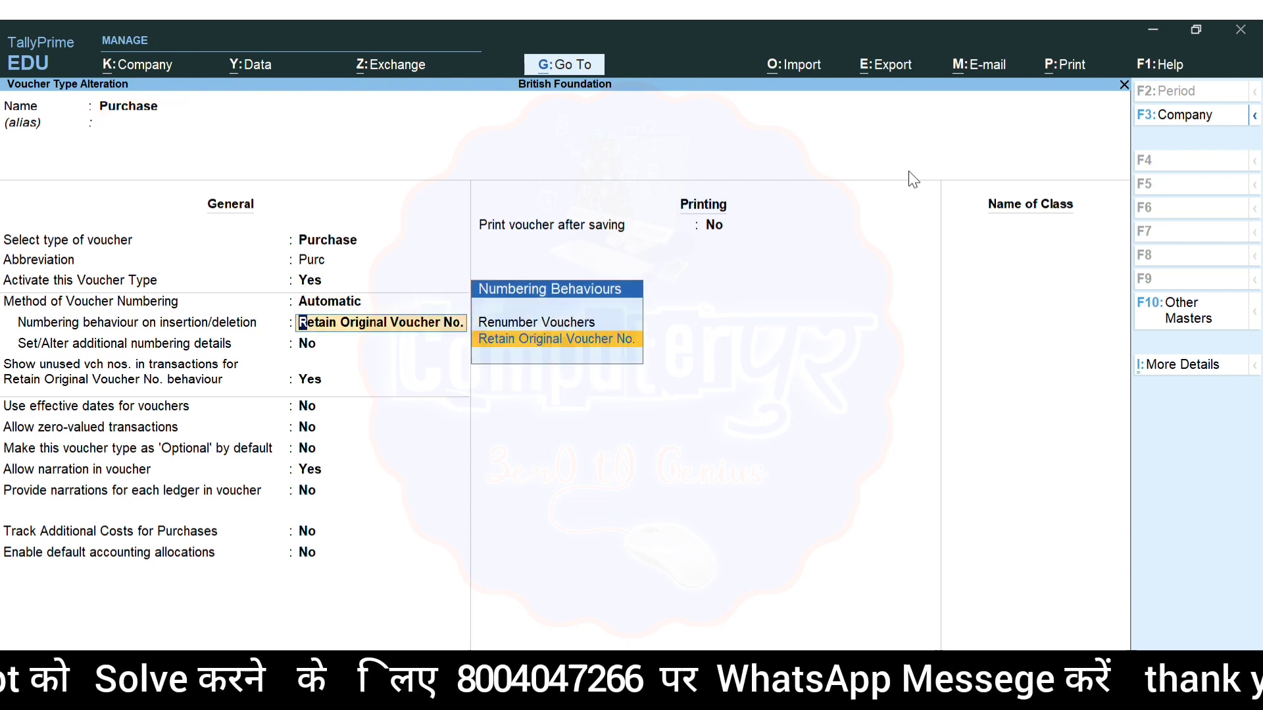
pyautogui.press('Return')
pyautogui.press('Return')
pyautogui.press('Return')
pyautogui.press('Return')
pyautogui.press('Return')
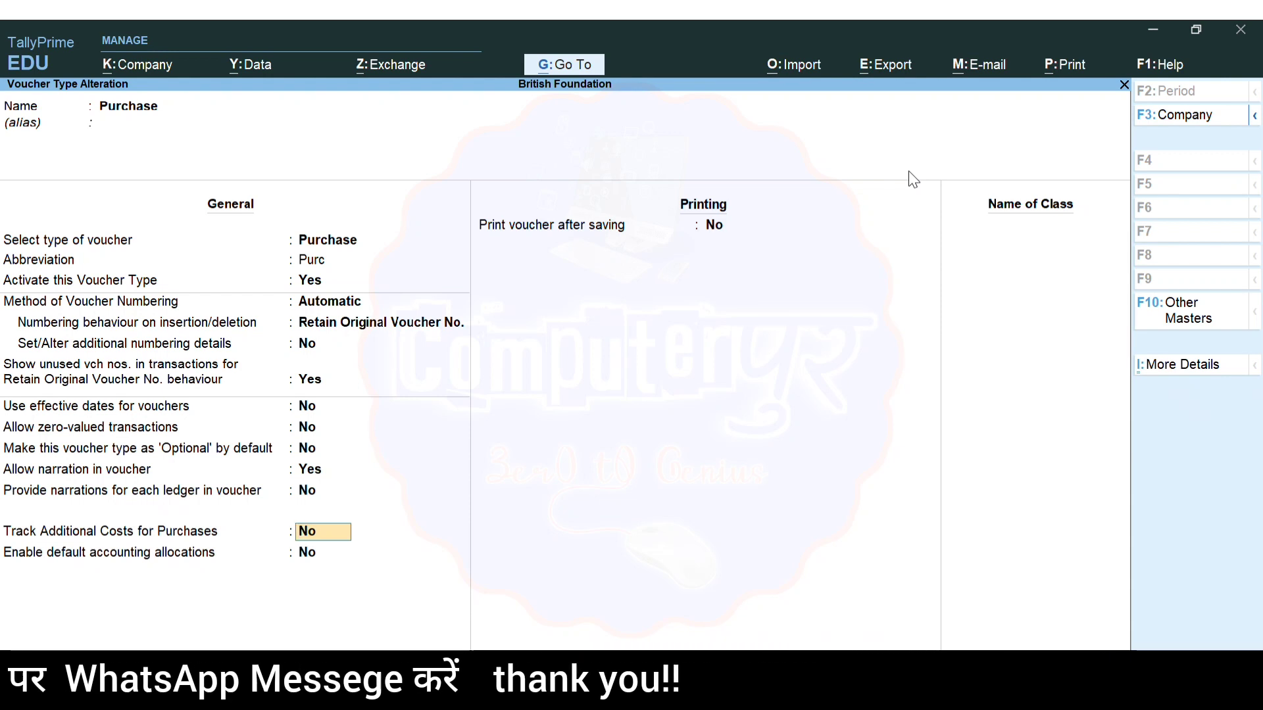
pyautogui.write('y_')
pyautogui.press('Return')
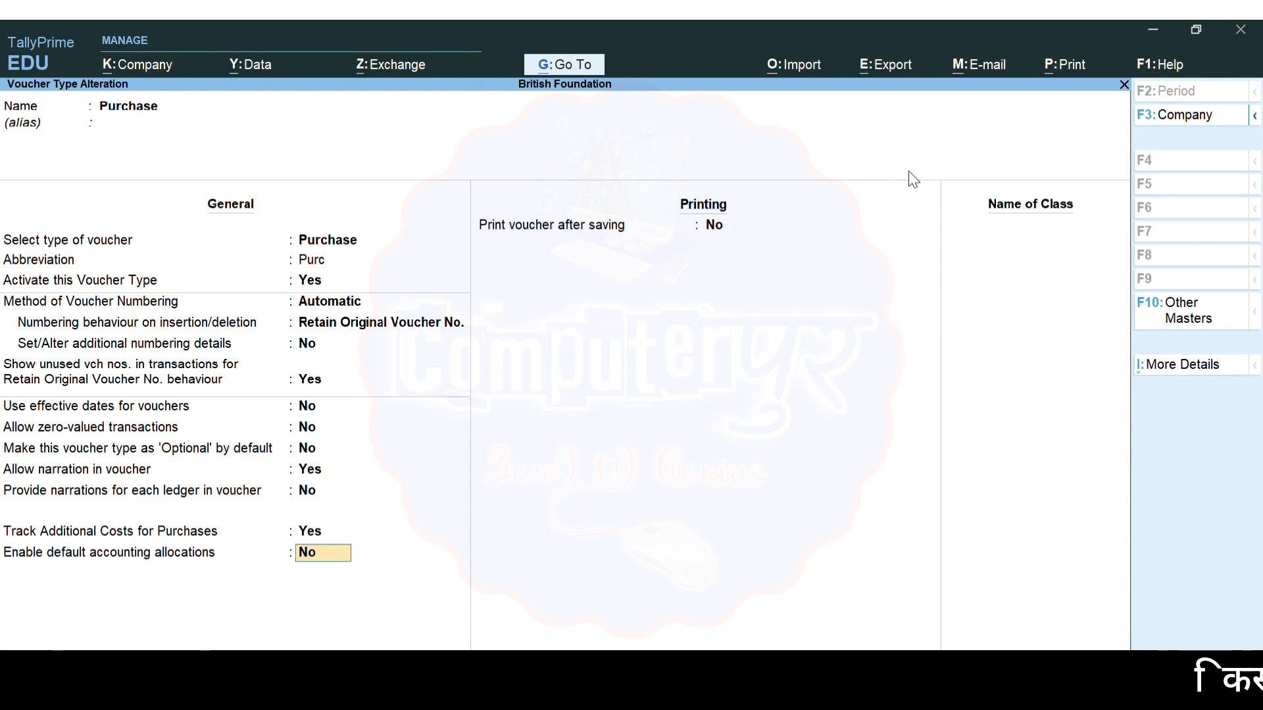
# - Save the altered Purchase voucher type with its remaining defaults and return to the Gateway of Tally
pyautogui.press('Return')
pyautogui.press('Return')
pyautogui.press('Return')
pyautogui.press('Return')
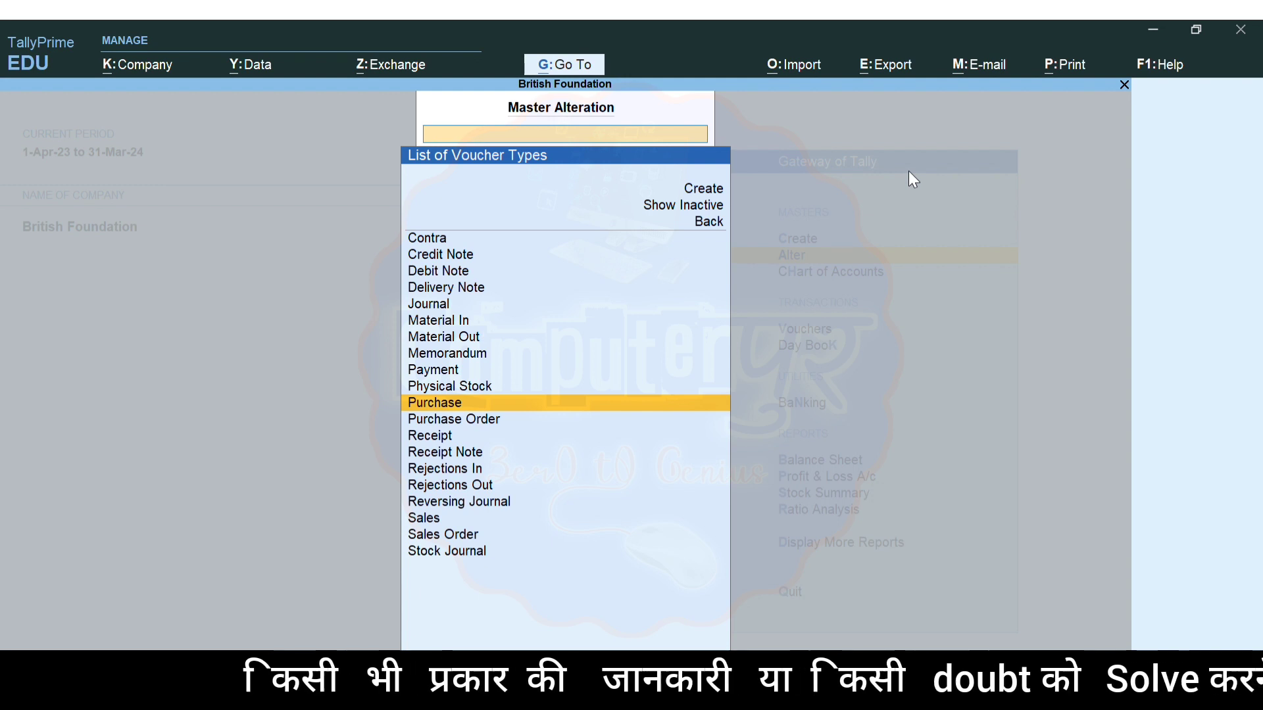
pyautogui.press('Escape')
pyautogui.press('Escape')
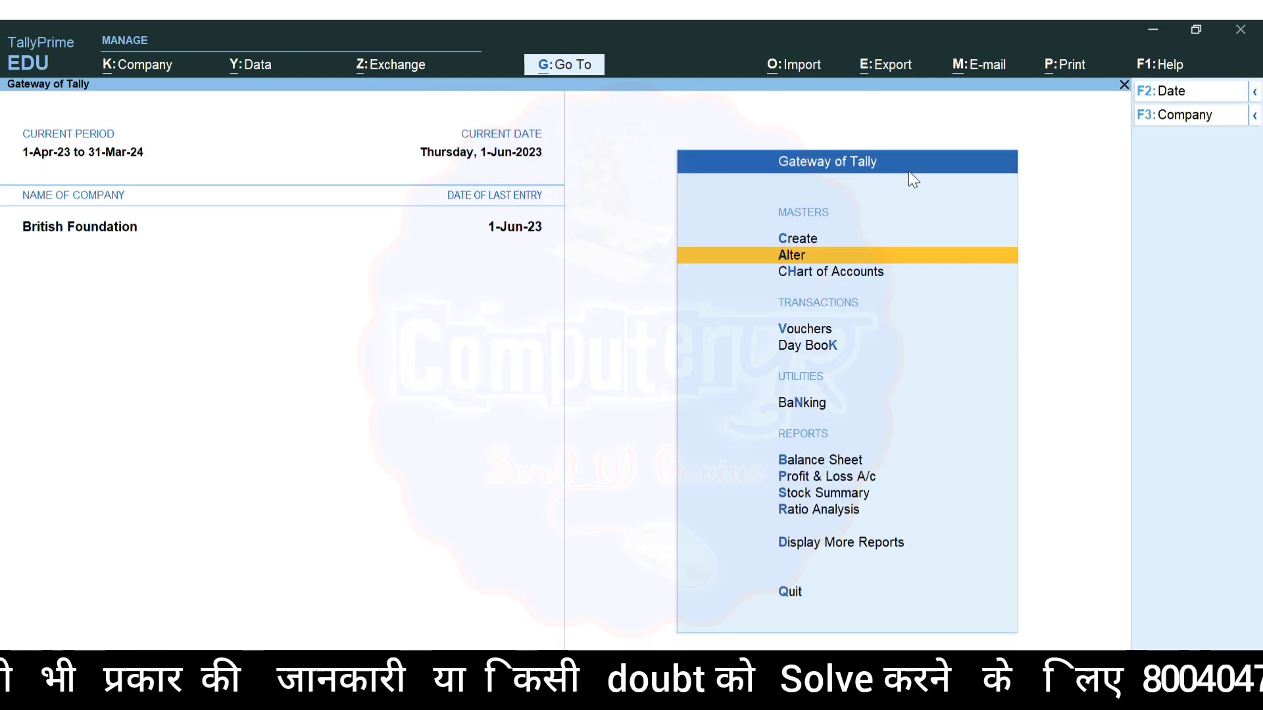
# - Start a new Purchase voucher, leaving the supplier invoice number and date blank
pyautogui.press('Down')
pyautogui.press('Down')
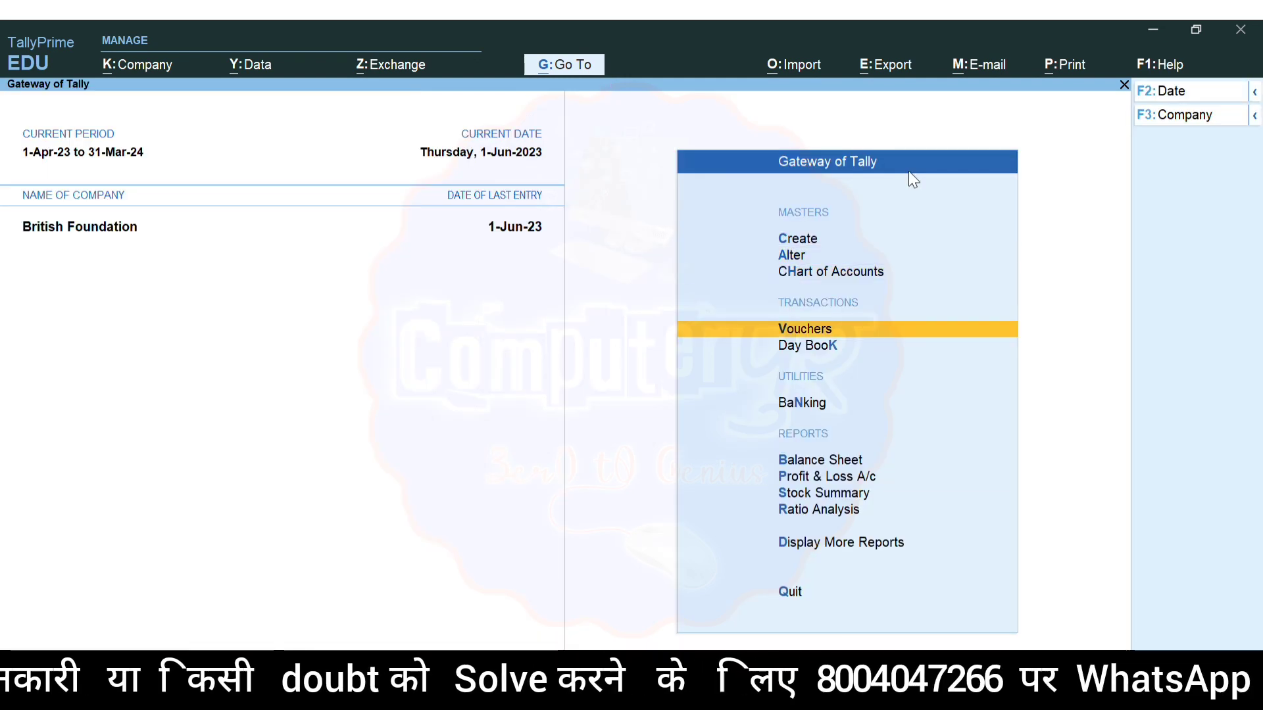
pyautogui.press('Return')
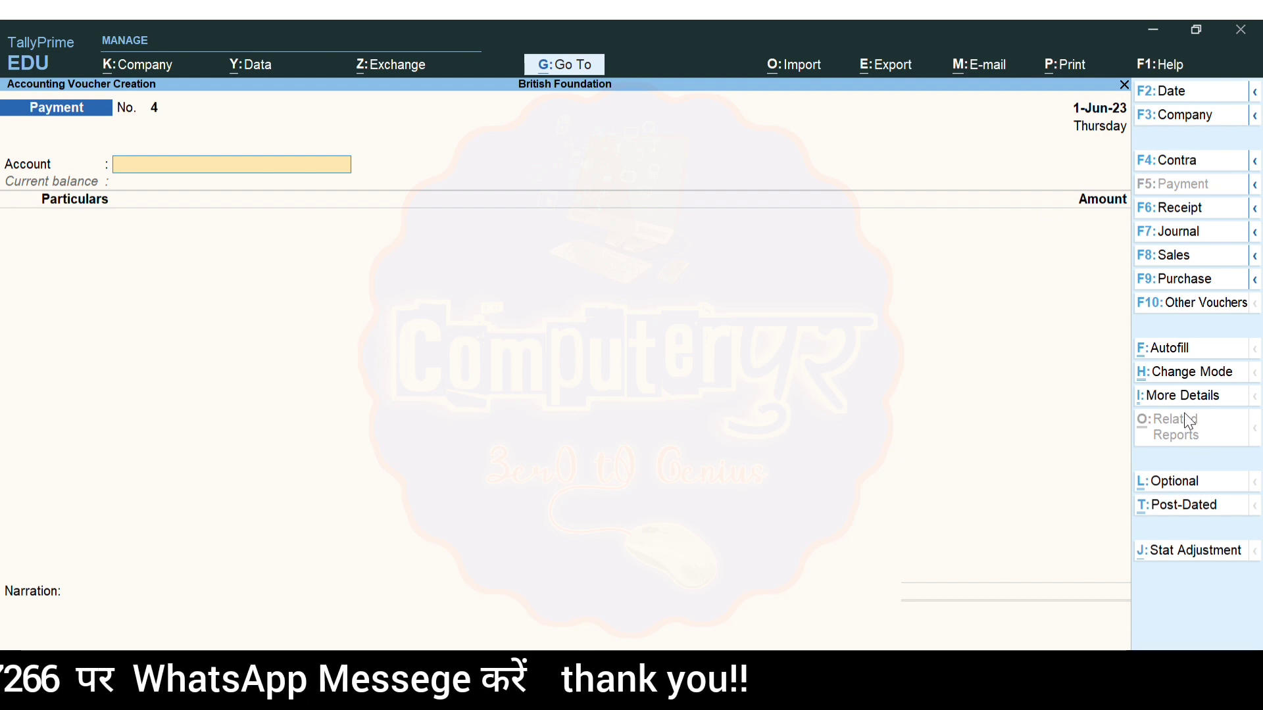
pyautogui.hotkey('alt', 'Tab')
pyautogui.hotkey('alt', 'Tab')
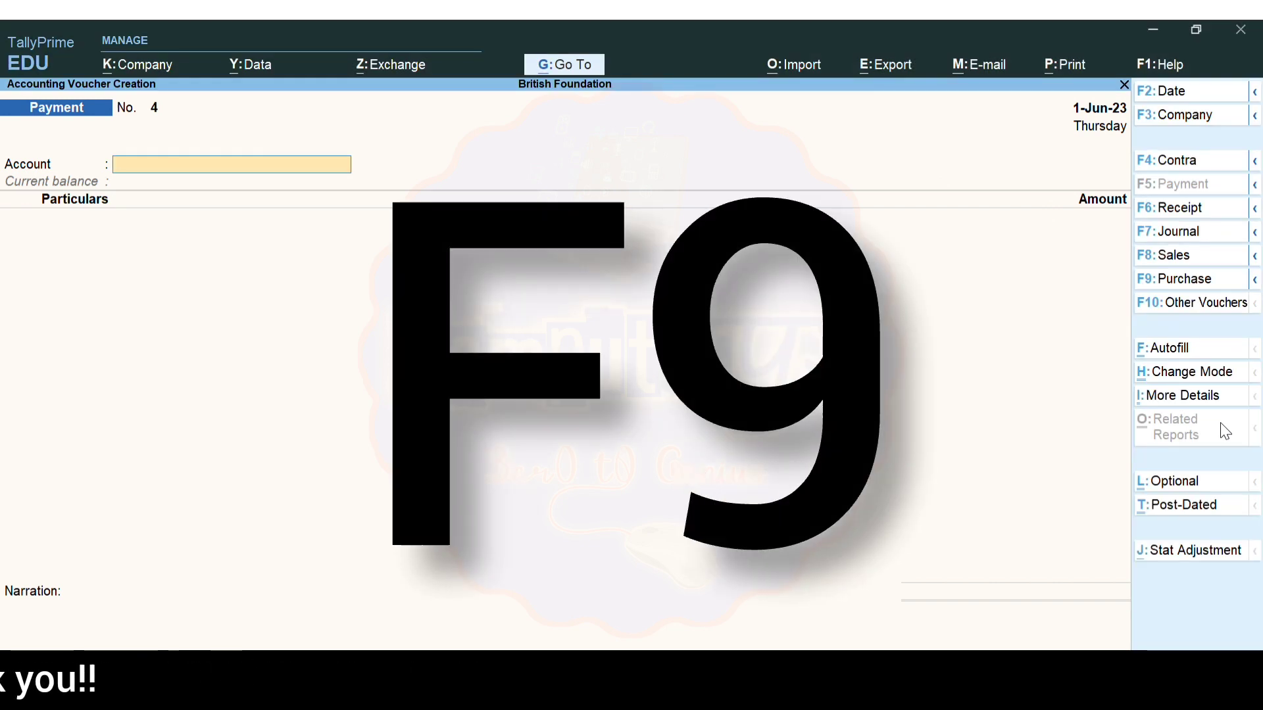
pyautogui.press('F9')
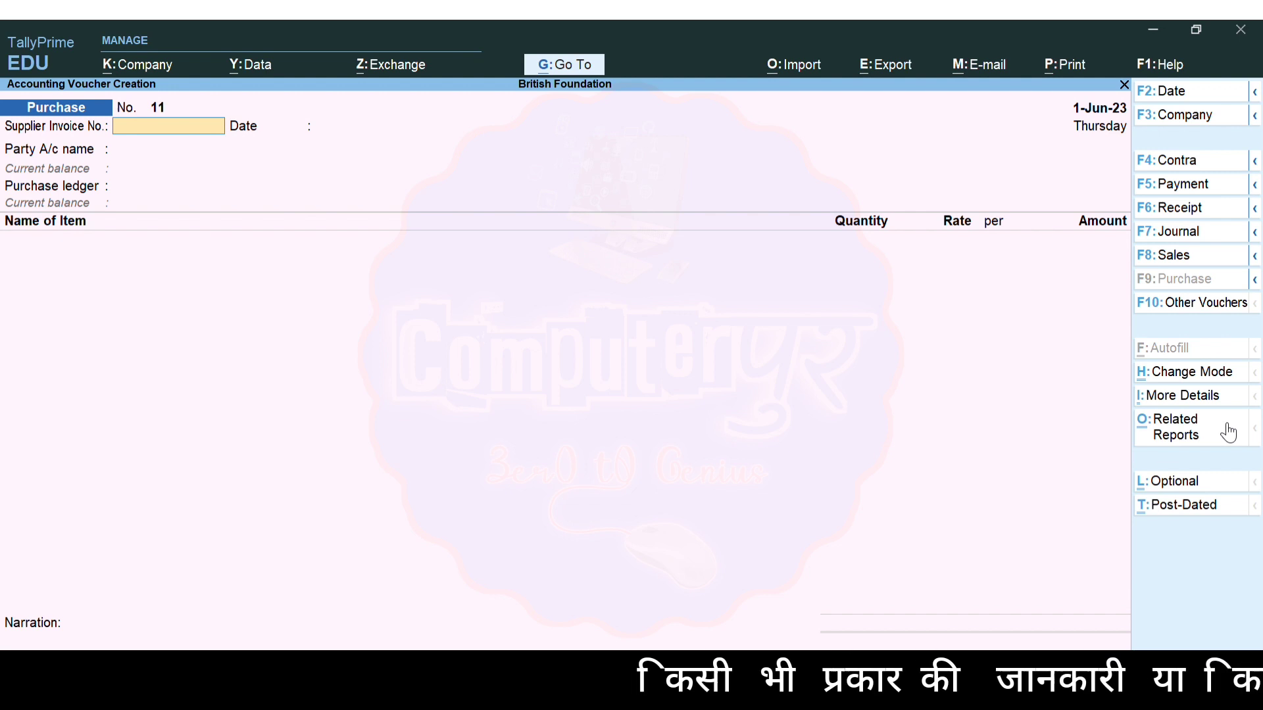
pyautogui.press('Return')
pyautogui.press('Return')
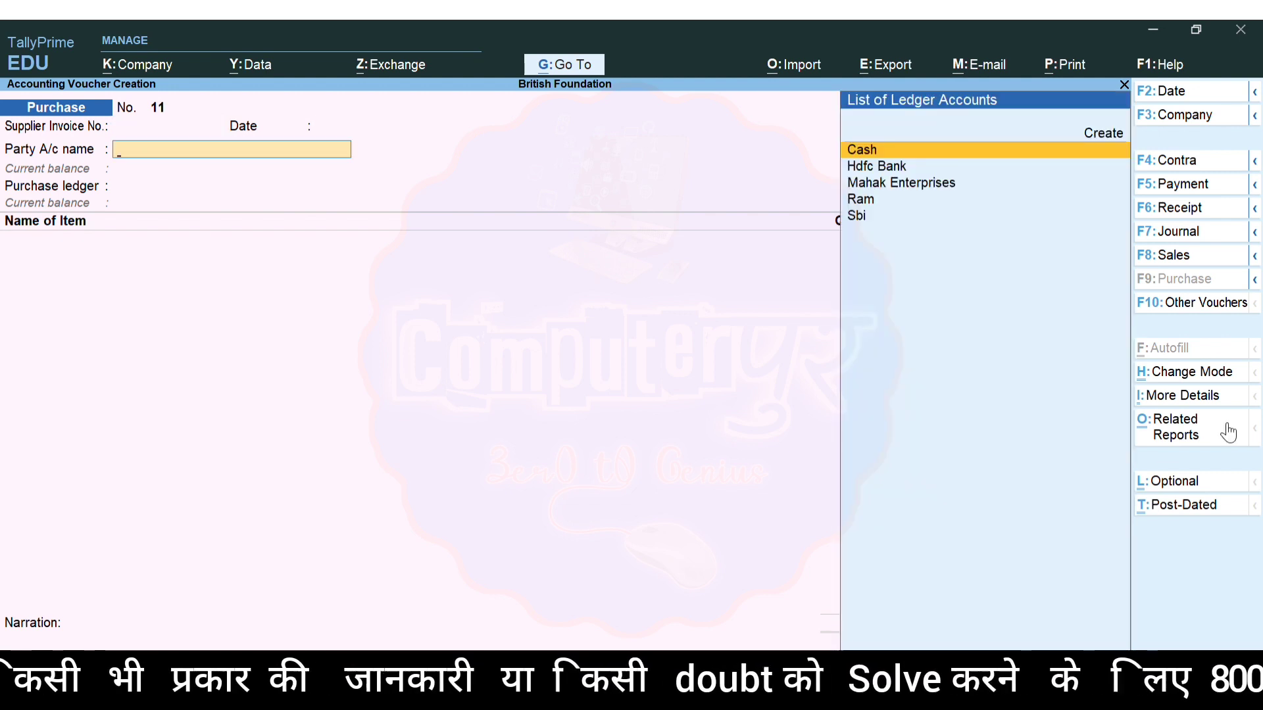
# - Create a party ledger from the voucher with the supplier's name and place it under Sundry Creditors
pyautogui.hotkey('alt', 'c')
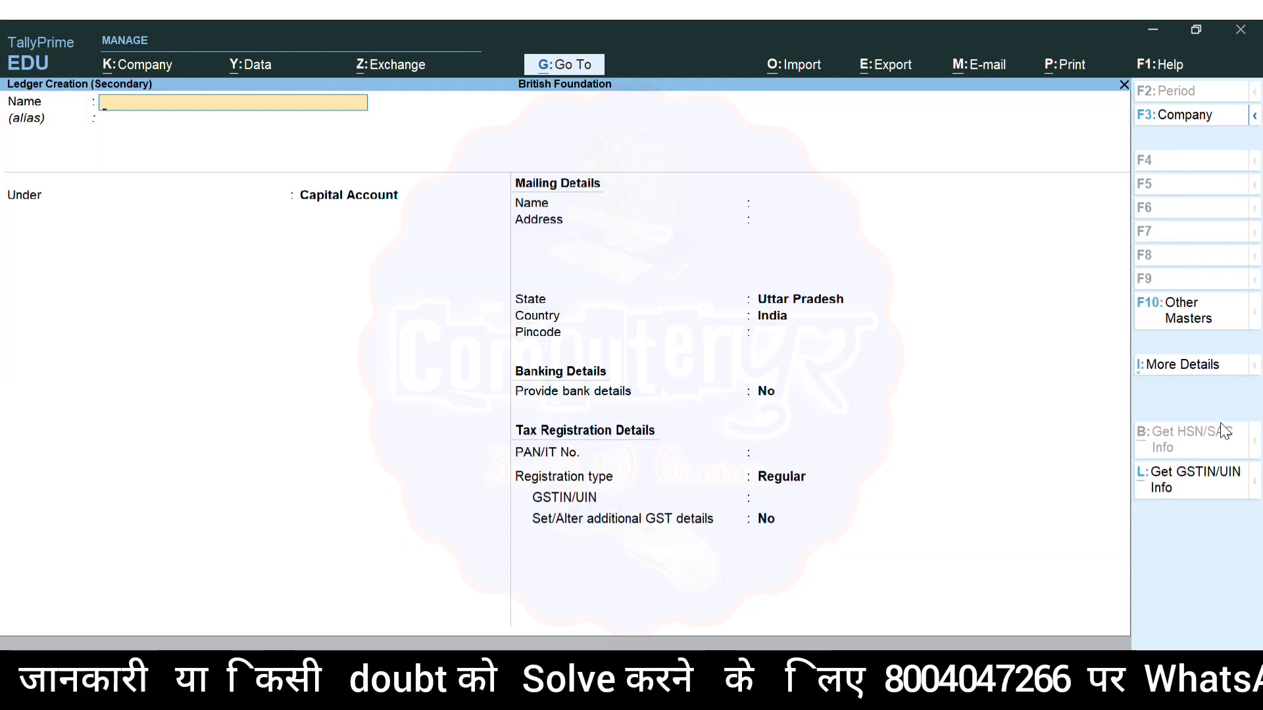
pyautogui.write('Arun')
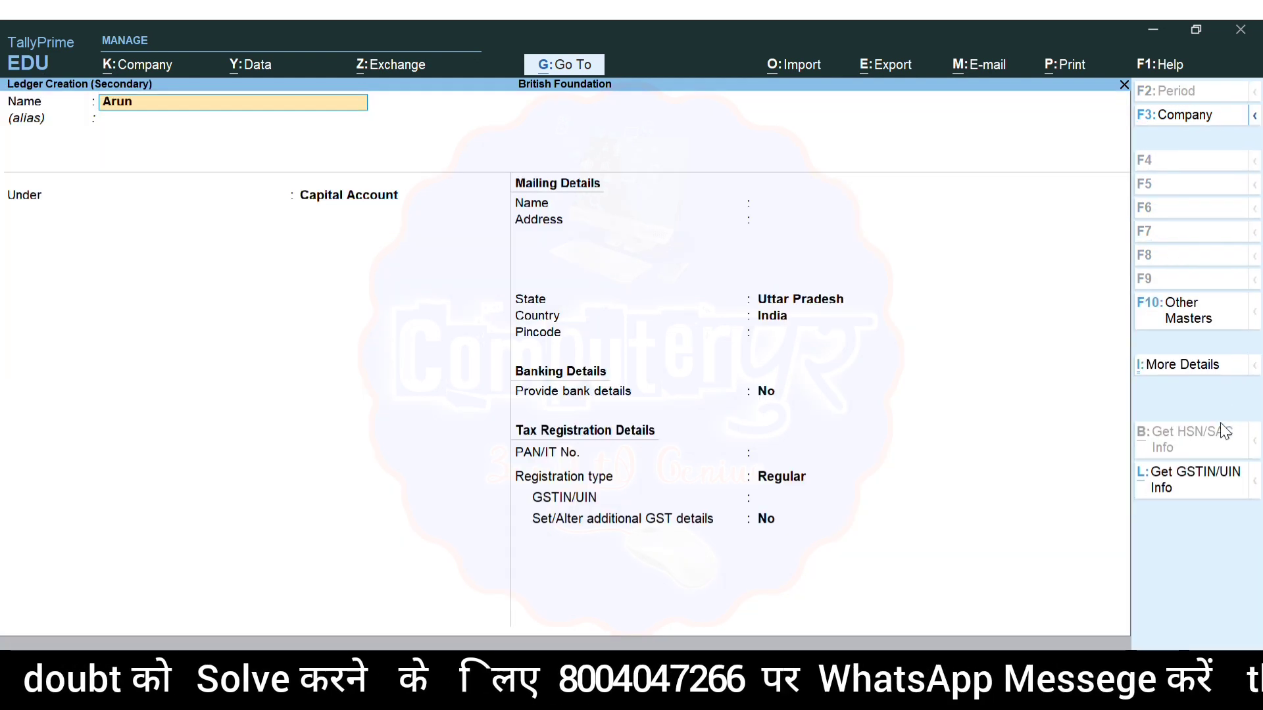
pyautogui.press('Return')
pyautogui.press('Return')
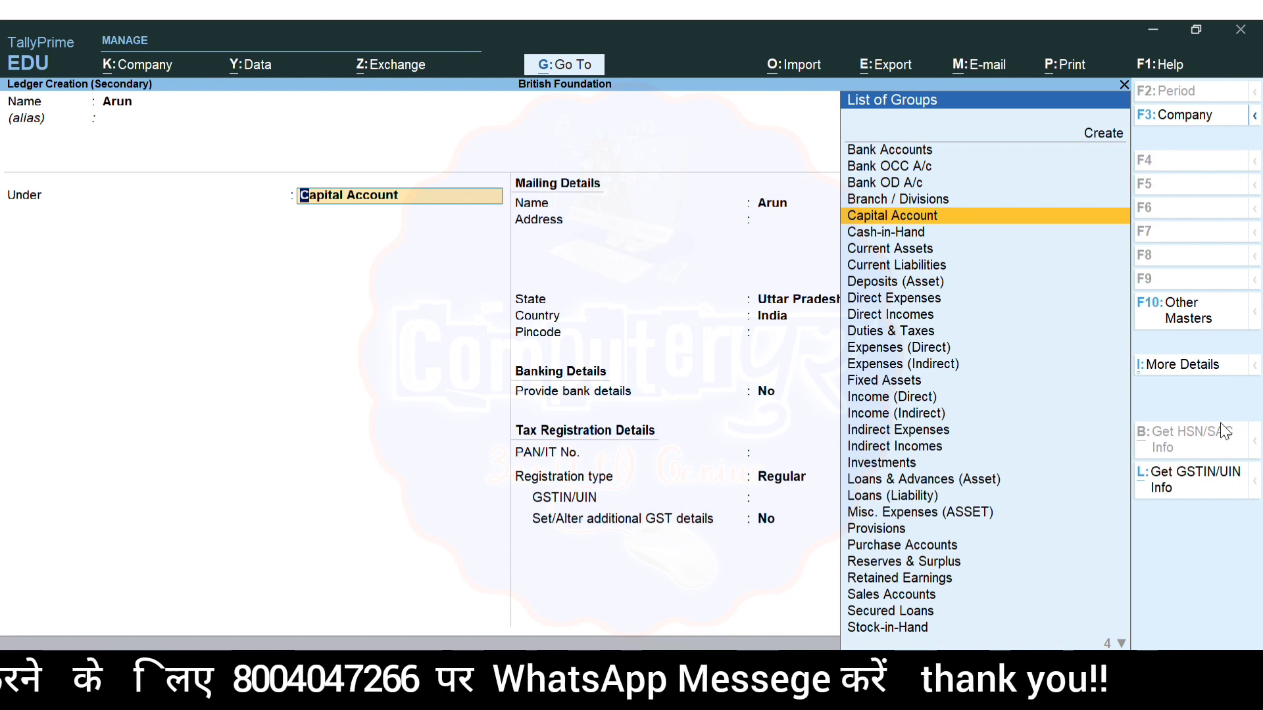
pyautogui.write('Sun')
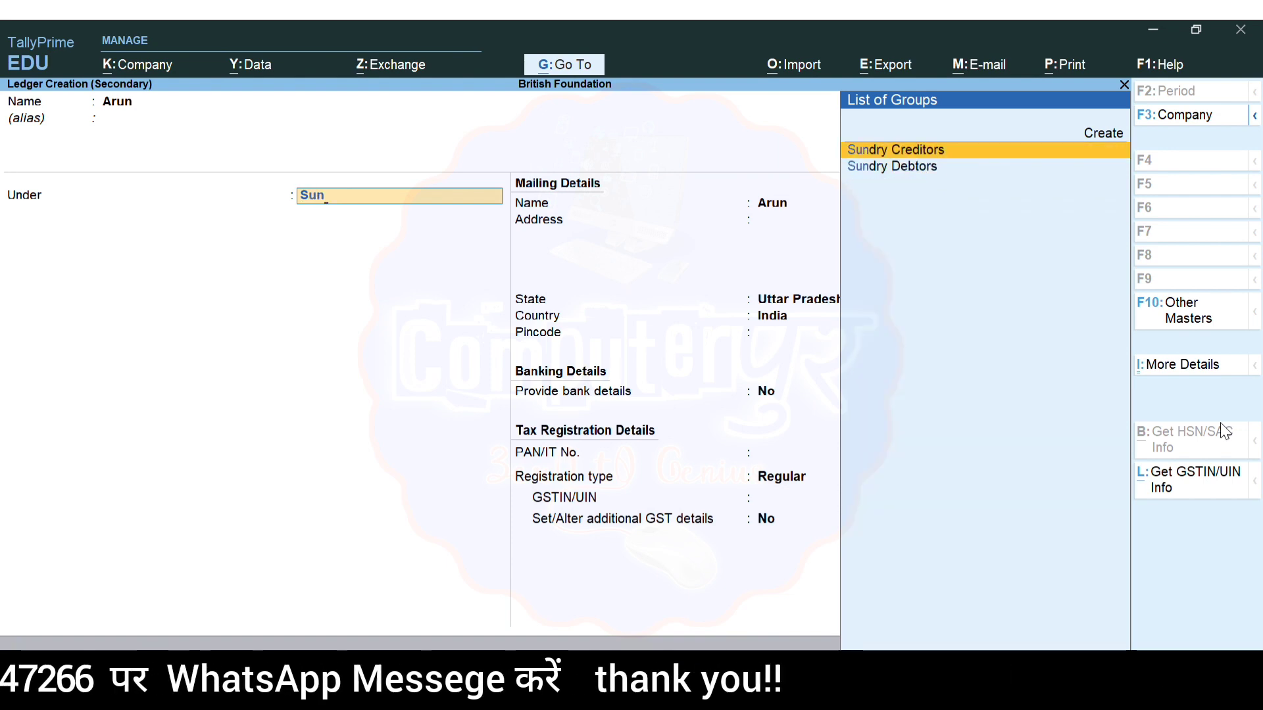
pyautogui.press('Return')
# - Keep the default mailing, banking and tax details of the supplier ledger, save it, and use it as the voucher's party account
pyautogui.press('Return')
pyautogui.press('Return')
pyautogui.press('Return')
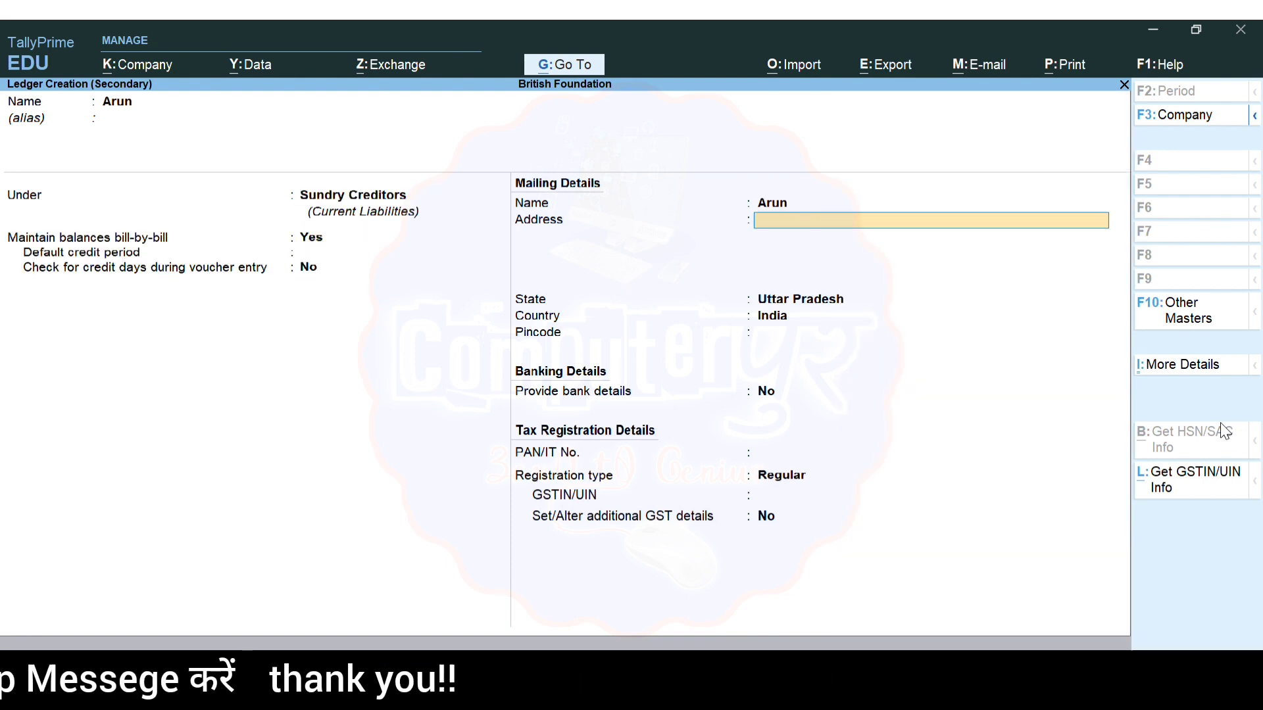
pyautogui.press('Return')
pyautogui.press('Return')
pyautogui.press('Return')
pyautogui.press('Return')
pyautogui.press('Return')
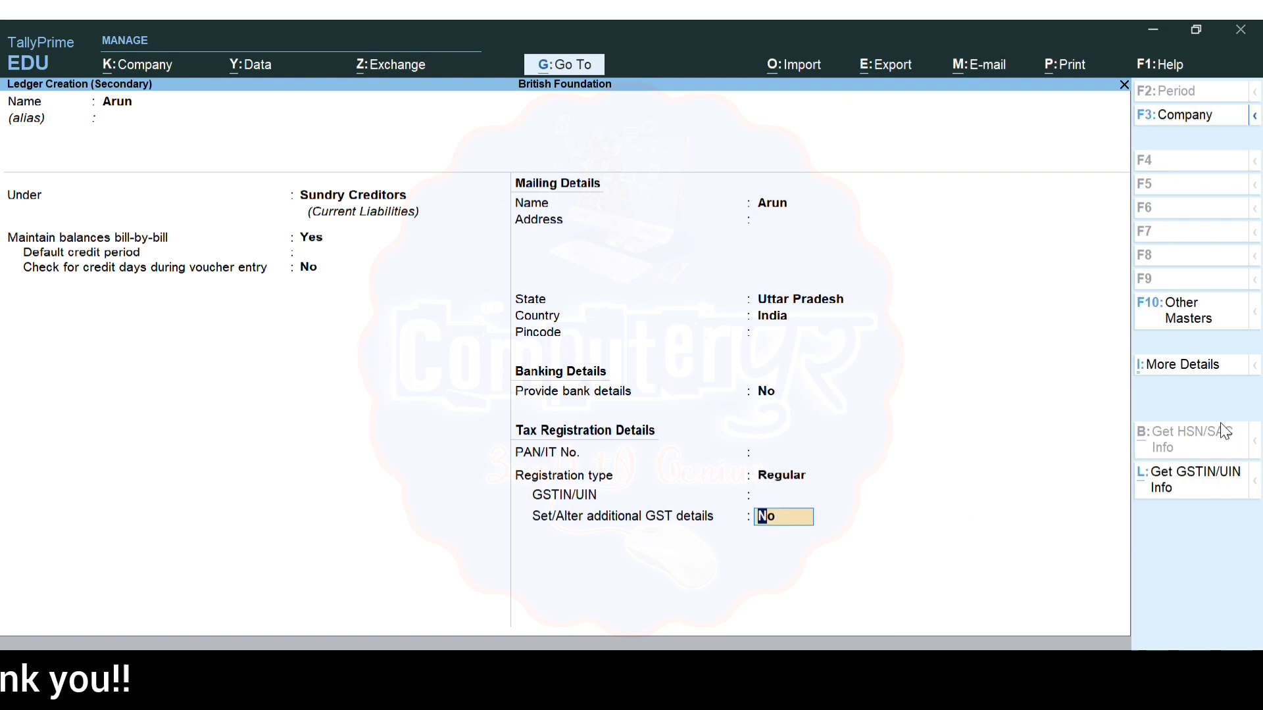
pyautogui.press('Return')
pyautogui.press('Return')
pyautogui.press('Return')
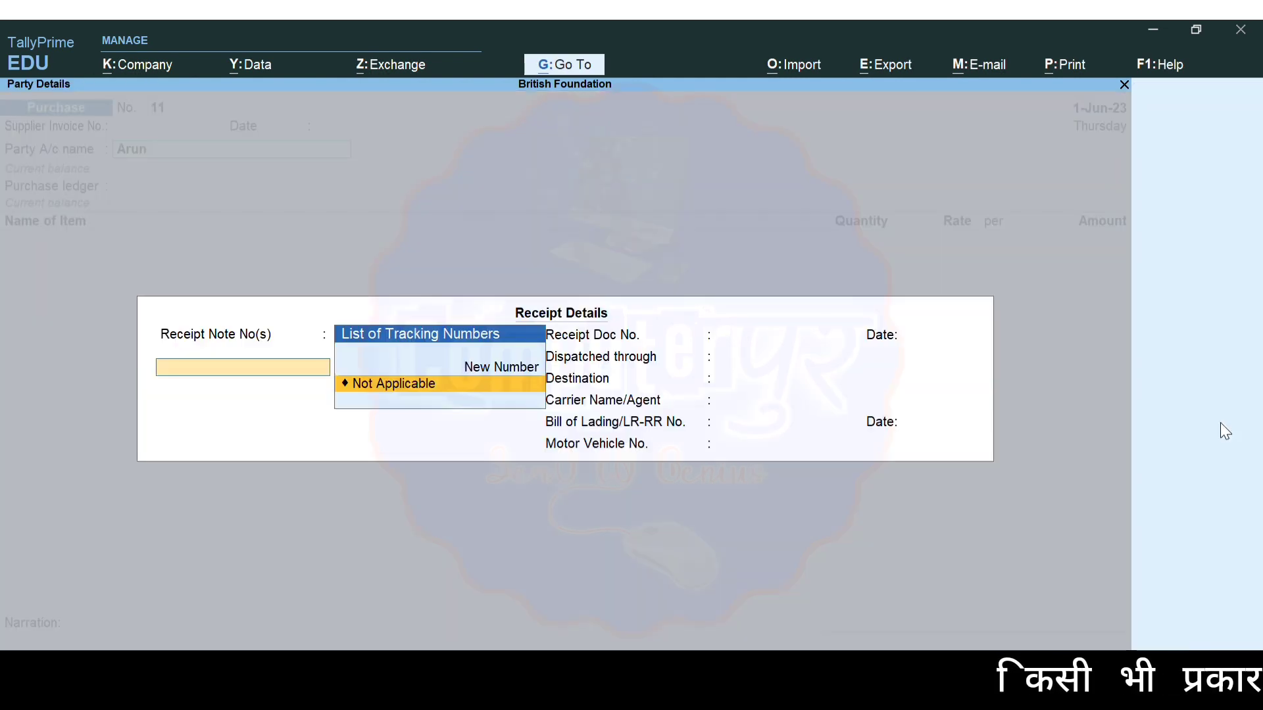
# - Set the receipt note number to Not Applicable, leave the other receipt details blank, and accept the default party details
pyautogui.press('Return')
pyautogui.press('Return')
pyautogui.press('Return')
pyautogui.press('Return')
pyautogui.press('Return')
pyautogui.press('Return')
pyautogui.press('Return')
pyautogui.press('Return')
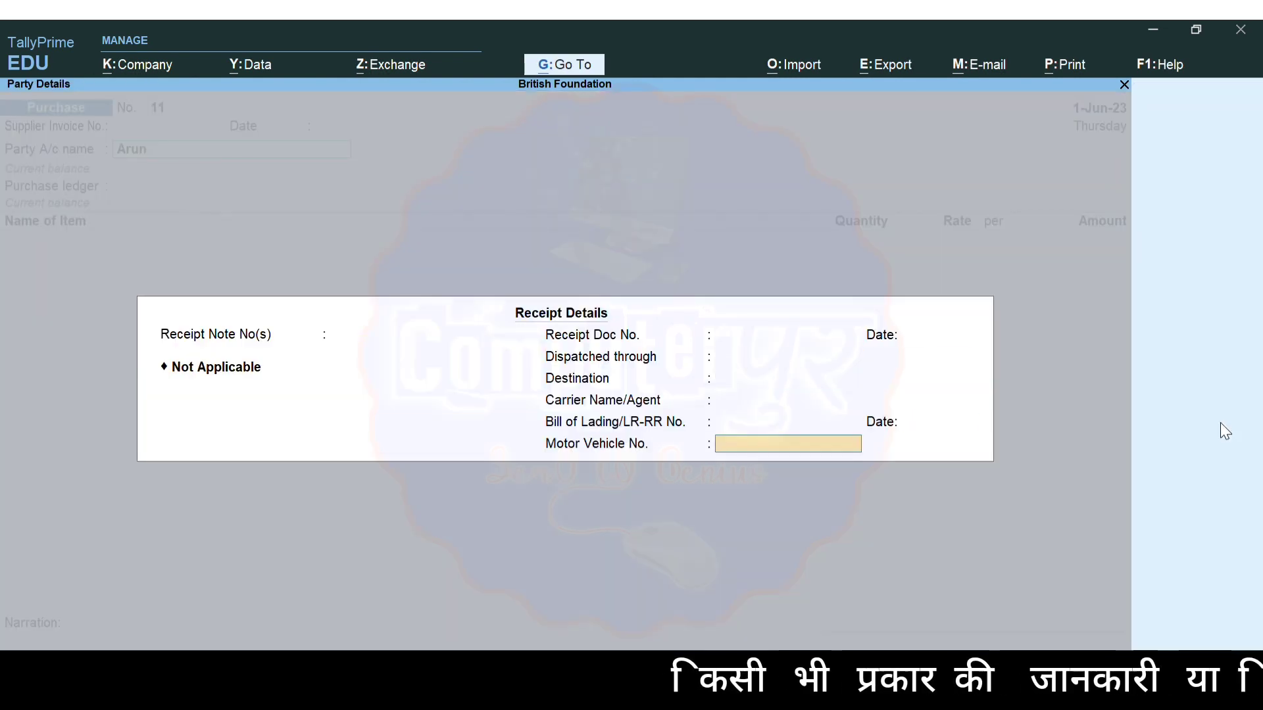
pyautogui.press('Return')
pyautogui.press('Return')
pyautogui.press('Return')
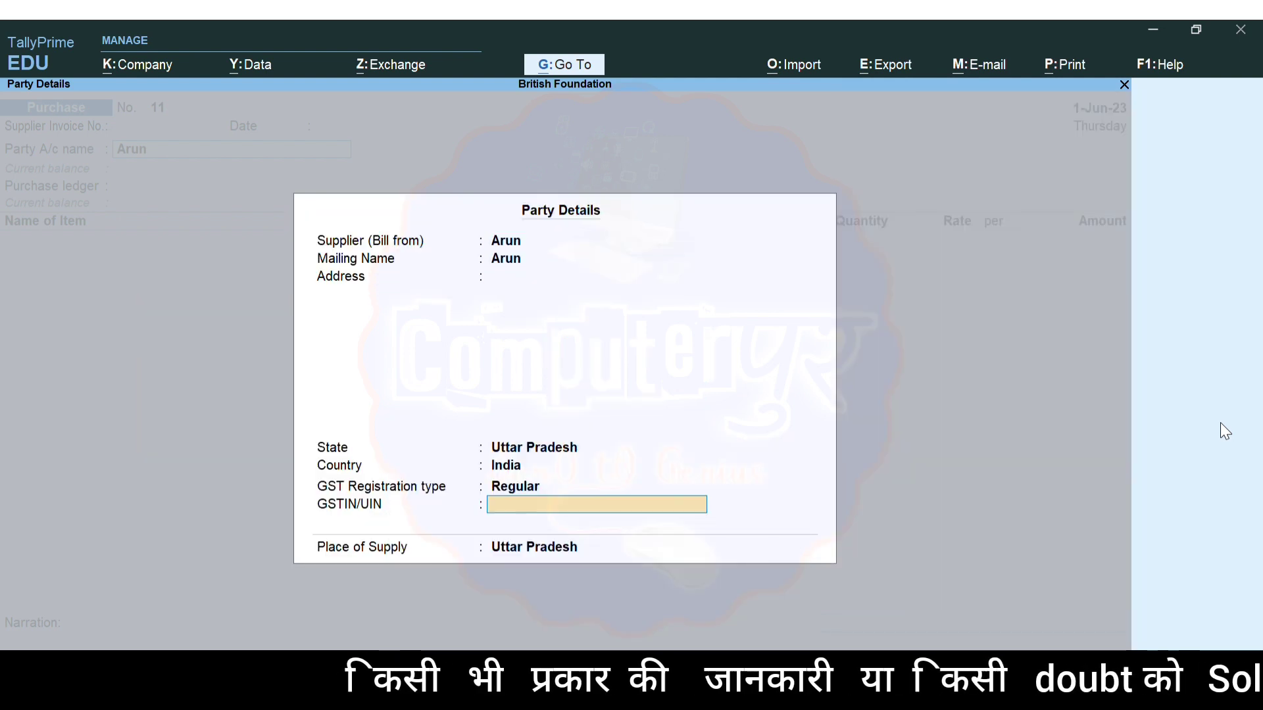
pyautogui.press('Return')
pyautogui.press('Return')
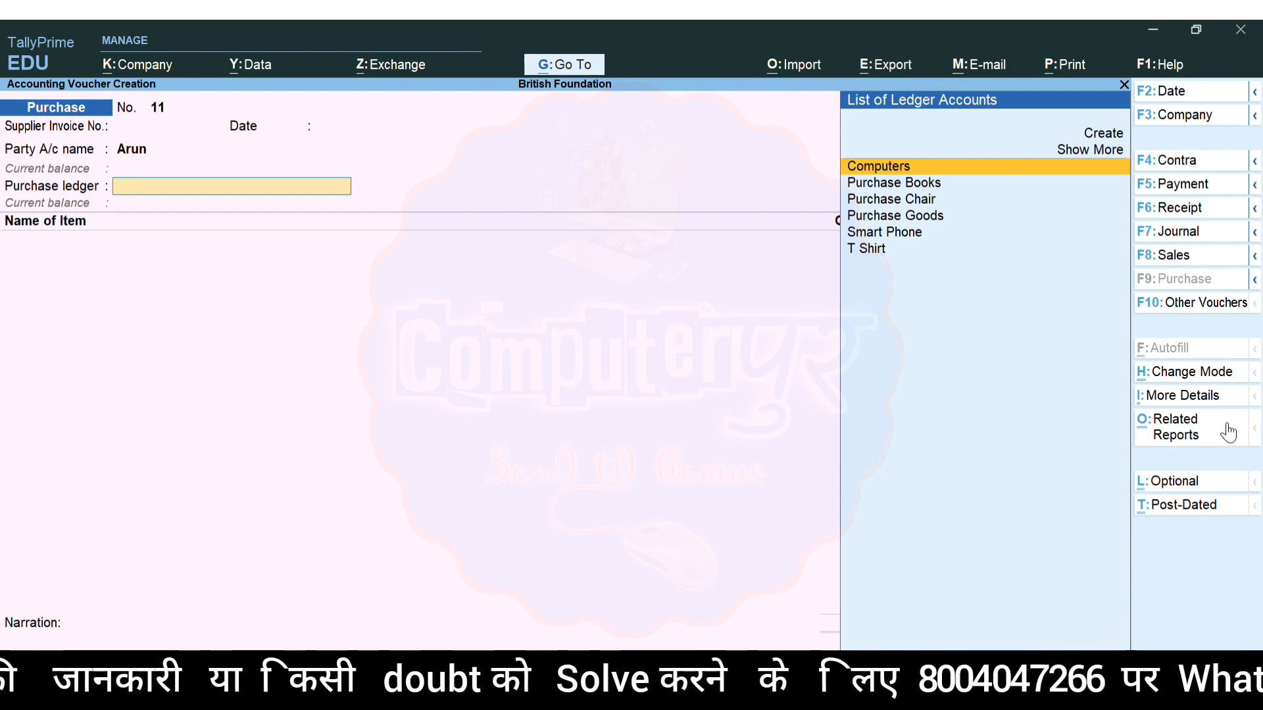
# - Create a ledger named Purchase A/c under Purchase Accounts, with ledger type Not Applicable, and use it as the voucher's purchase ledger
pyautogui.hotkey('alt', 'c')
pyautogui.write('P')
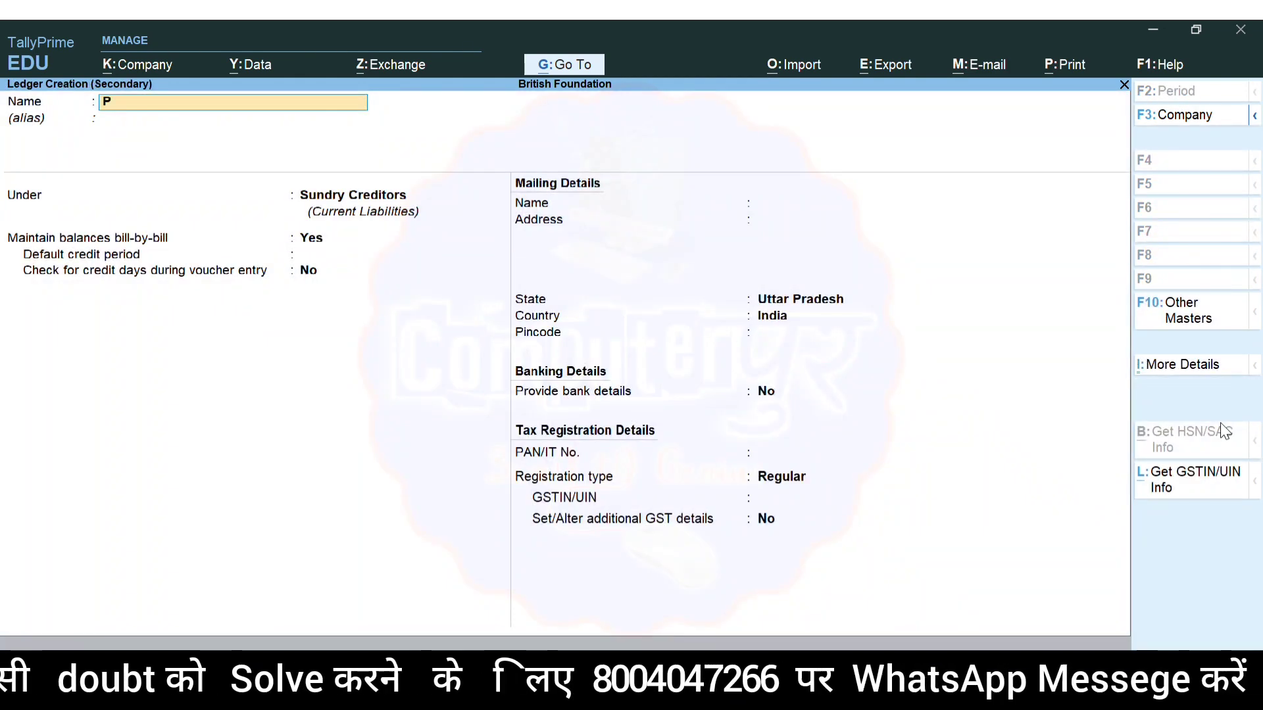
pyautogui.write('urchase a')
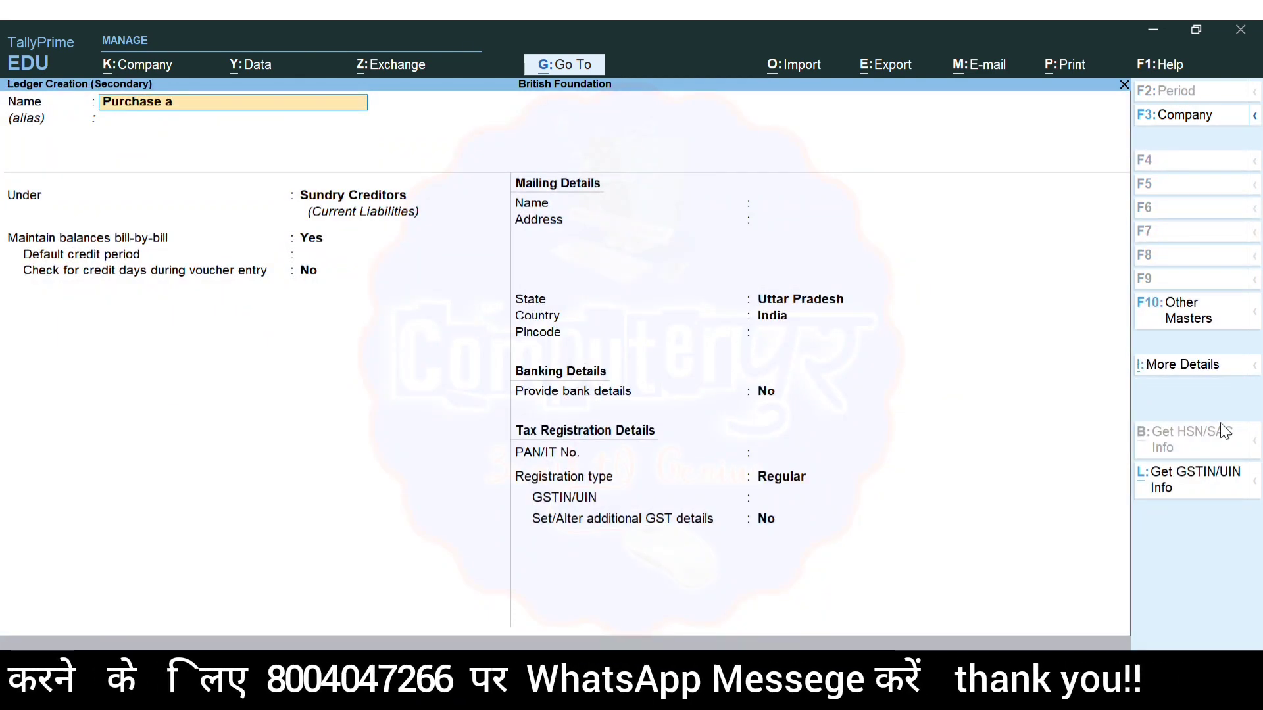
pyautogui.write('/c')
pyautogui.press('Return')
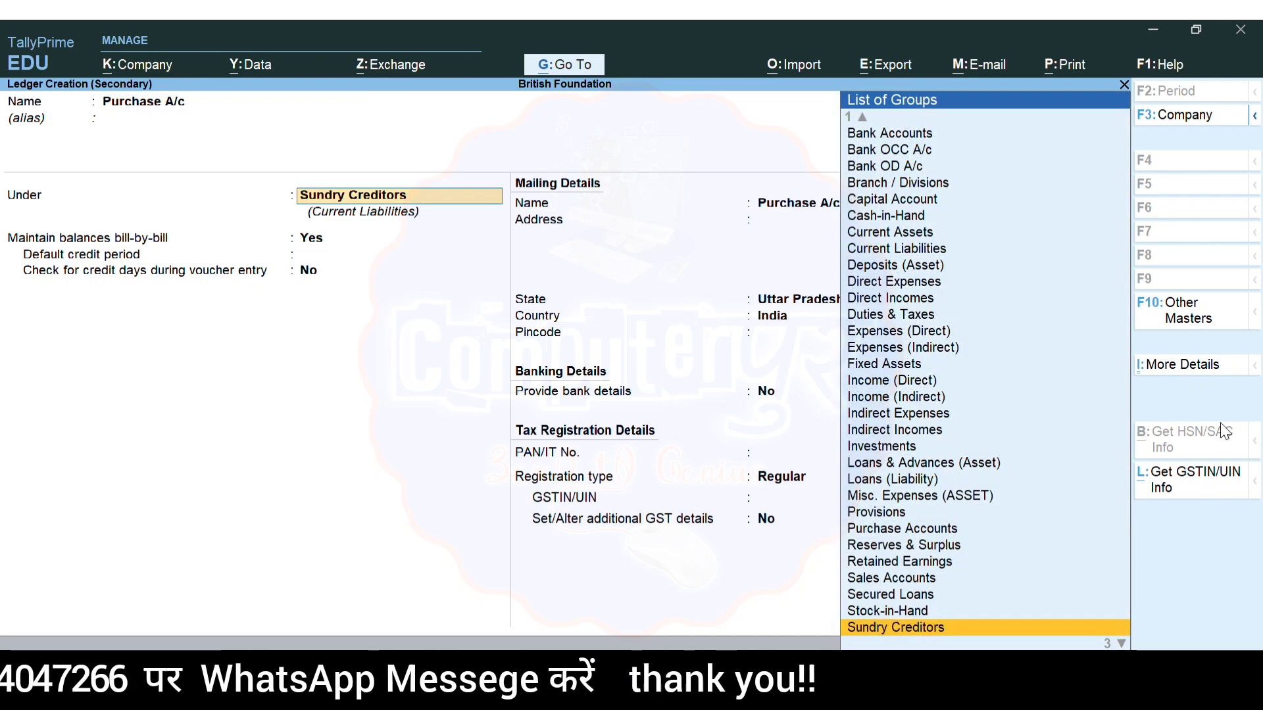
pyautogui.write('Pu')
pyautogui.press('Return')
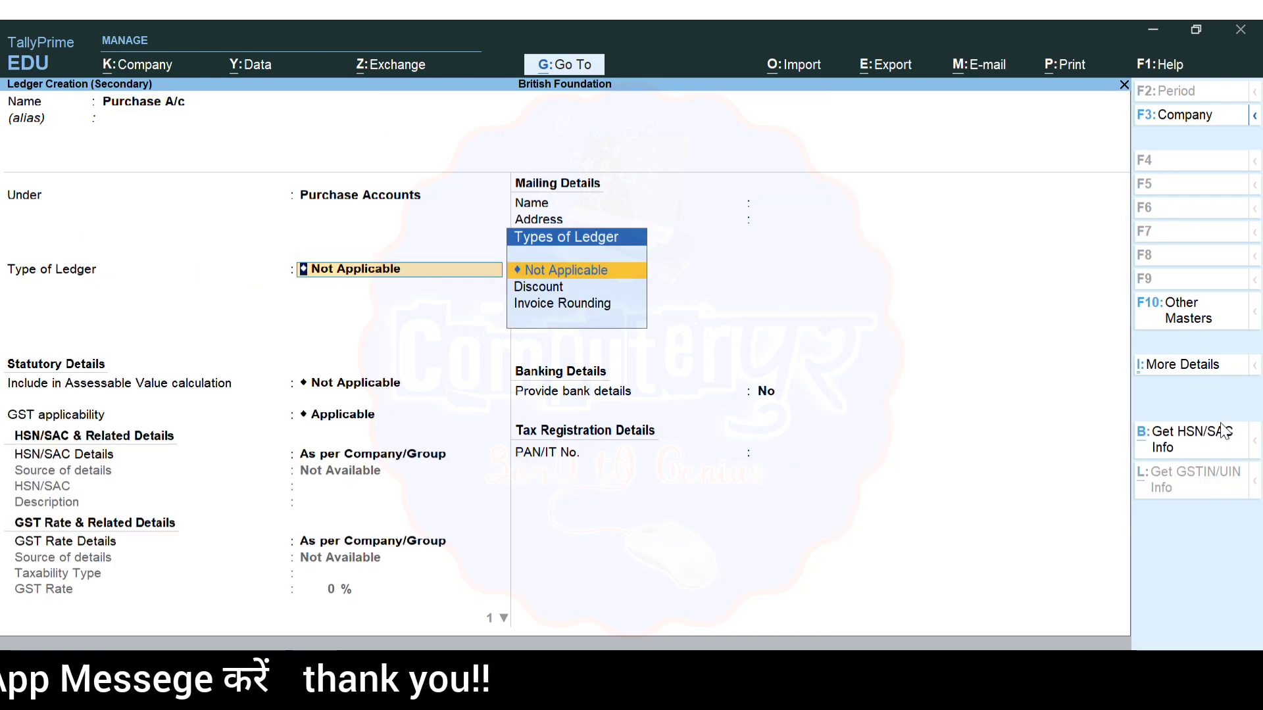
pyautogui.press('Return')
pyautogui.hotkey('ctrl', 'a')
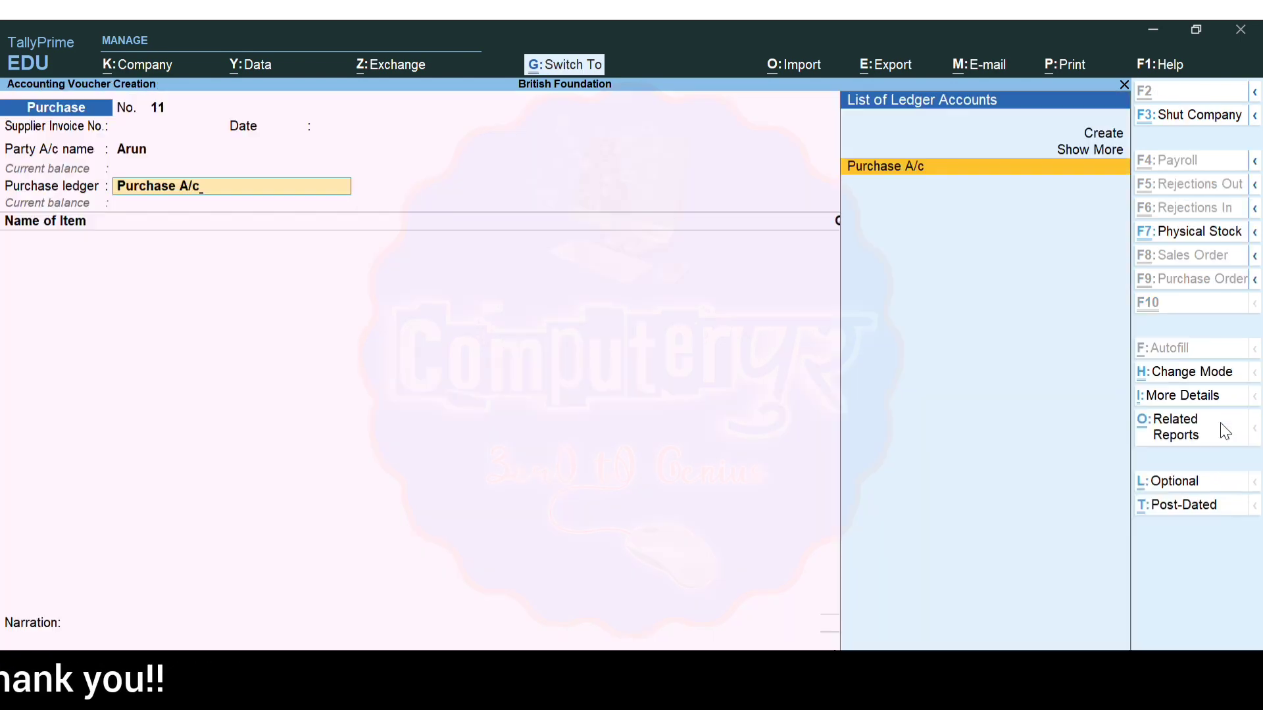
pyautogui.press('Return')
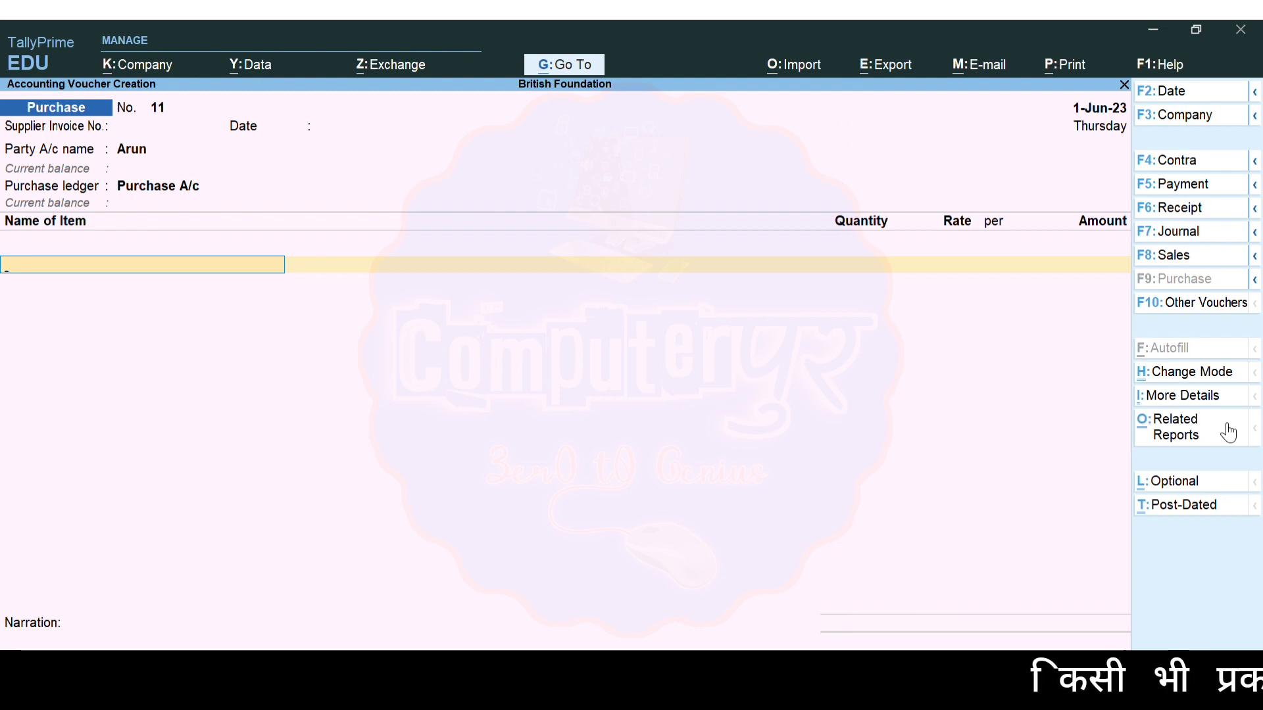
# - Start a new stock item from the voucher's first item line, name it Chair and leave the alias blank
pyautogui.hotkey('alt', 'c')
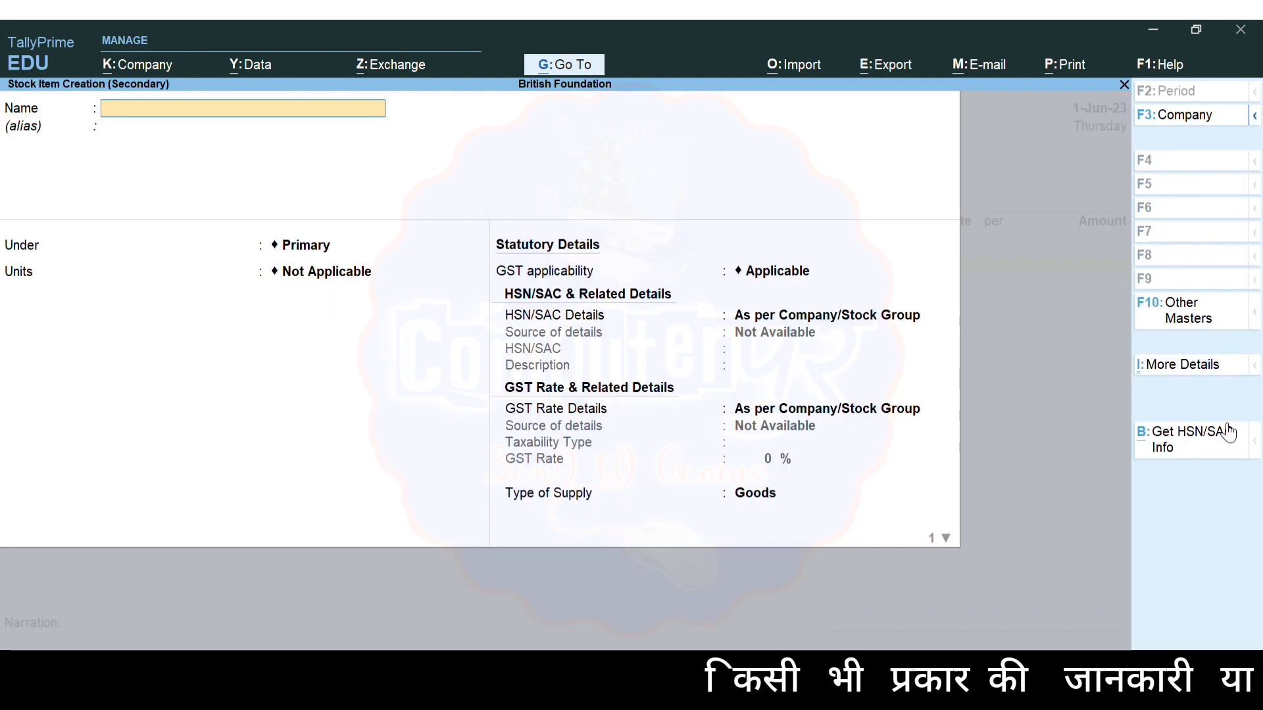
pyautogui.write('Chai')
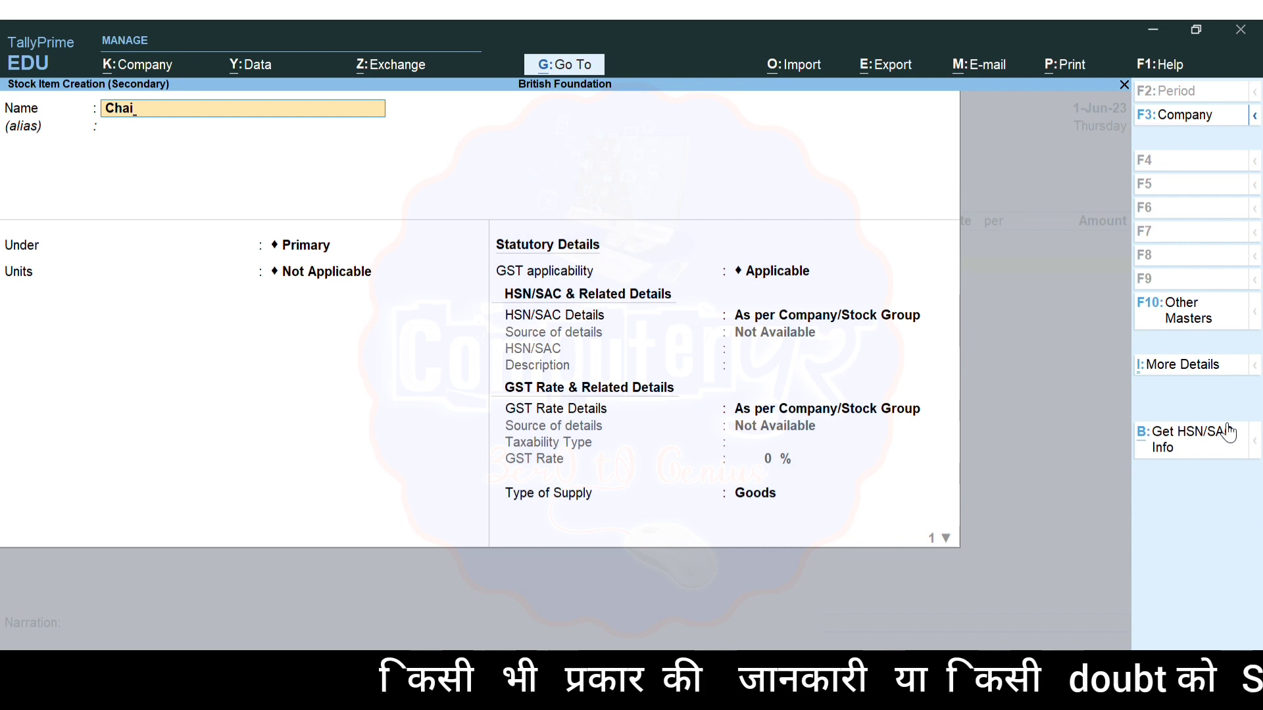
pyautogui.write('r')
pyautogui.press('Return')
pyautogui.press('Return')
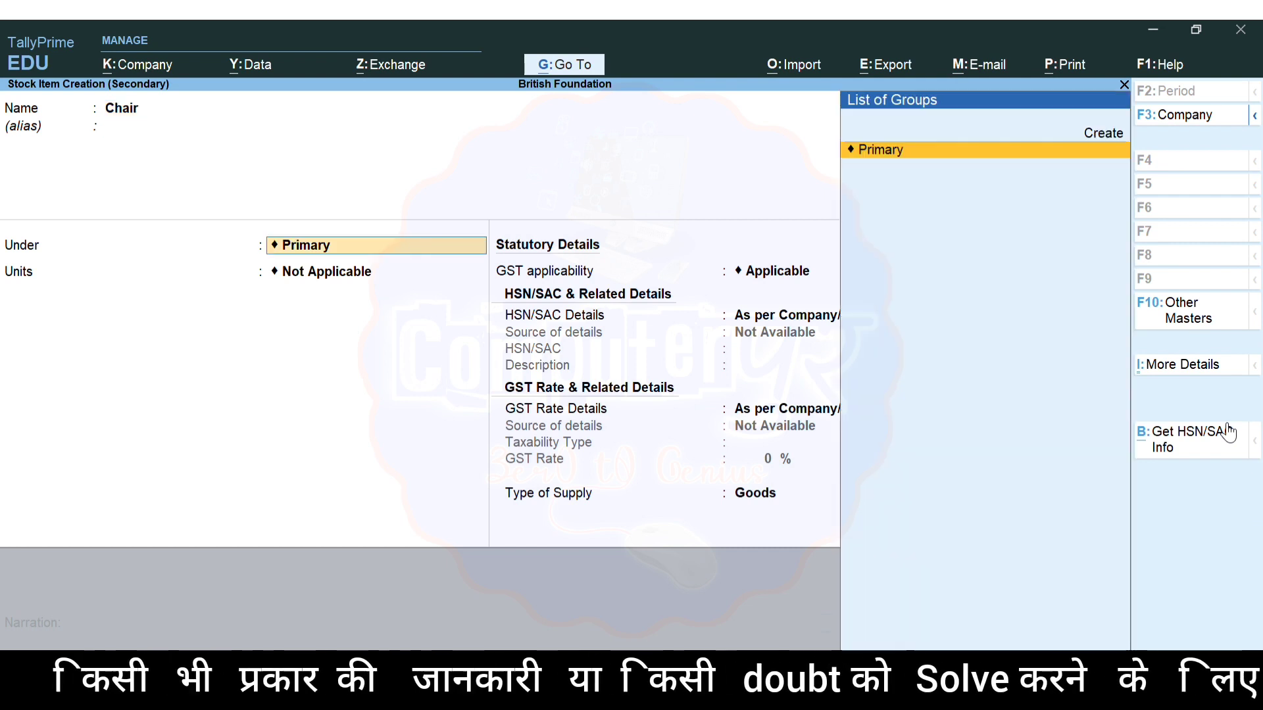
# - Create a stock group named Furniture under Primary with default settings and assign the Chair item to it
pyautogui.hotkey('alt', 'c')
pyautogui.write('F')
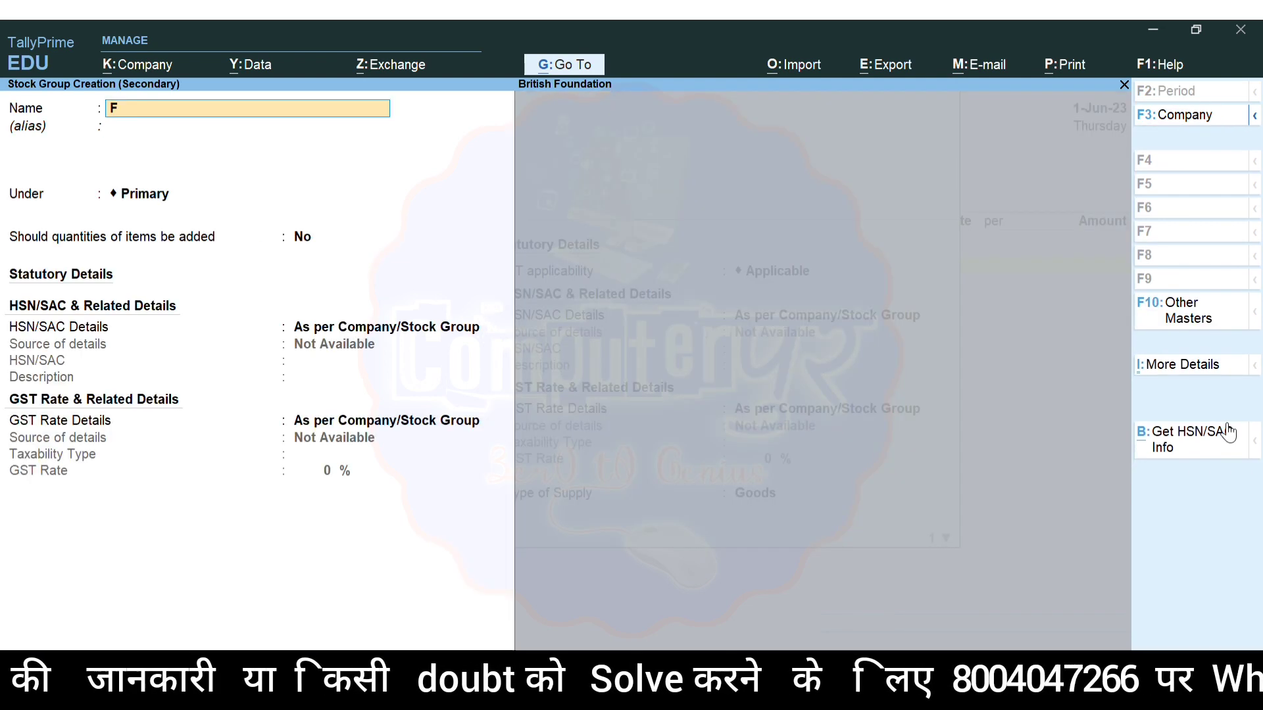
pyautogui.write('urniture')
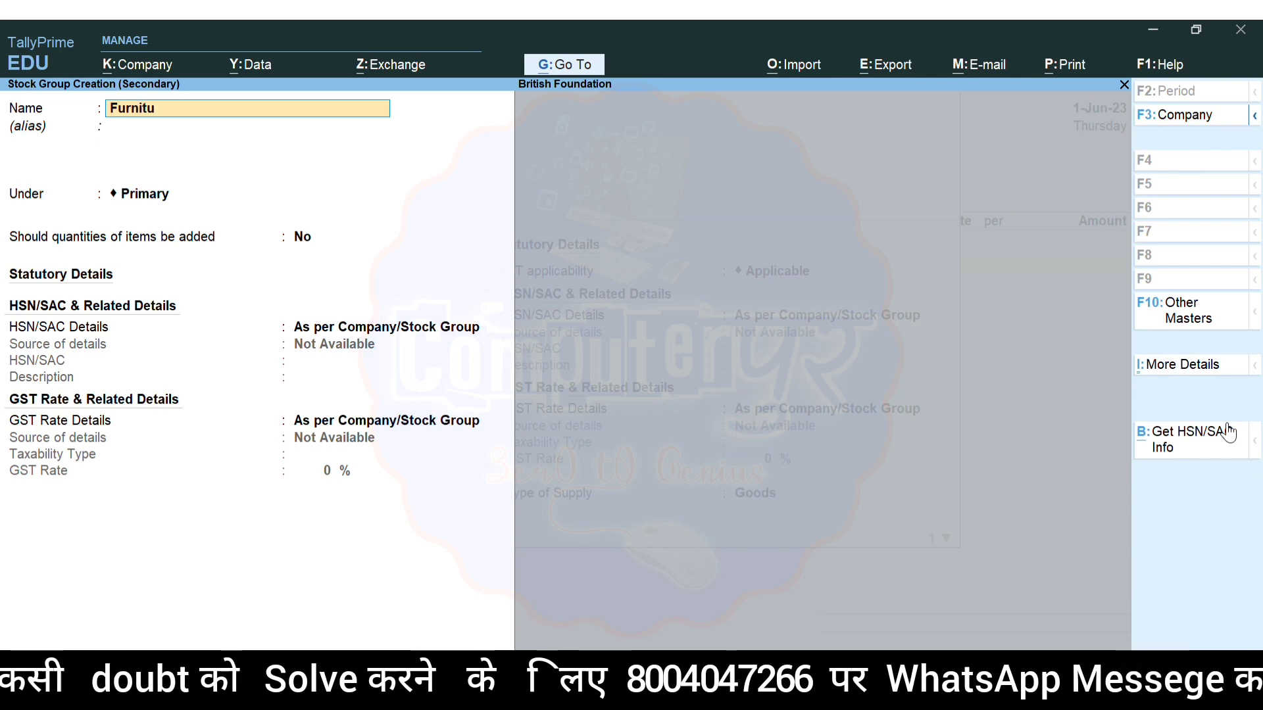
pyautogui.press('Return')
pyautogui.press('Return')
pyautogui.press('Return')
pyautogui.press('Return')
pyautogui.press('Return')
pyautogui.press('Return')
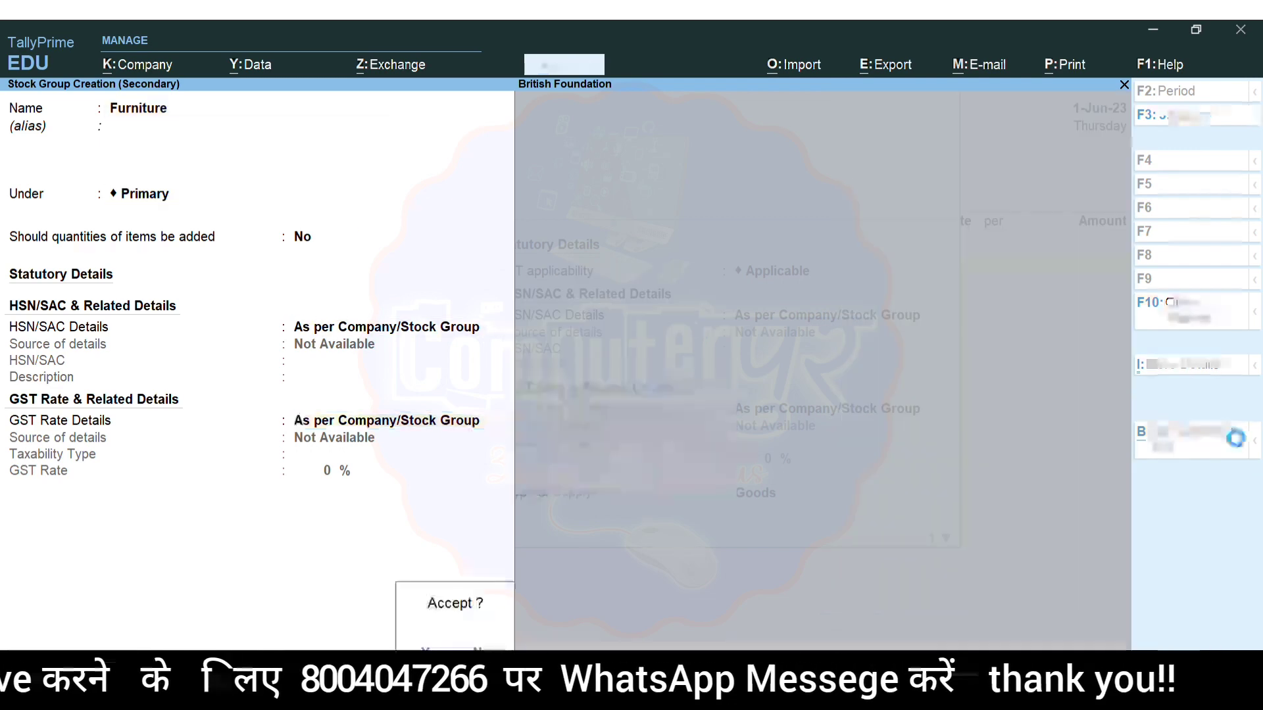
pyautogui.press('Return')
pyautogui.press('Return')
pyautogui.press('Return')
pyautogui.press('Return')
# - Create a simple unit with symbol pcs and 0 decimal places, and use it as the Chair item's unit
pyautogui.press('BackSpace')
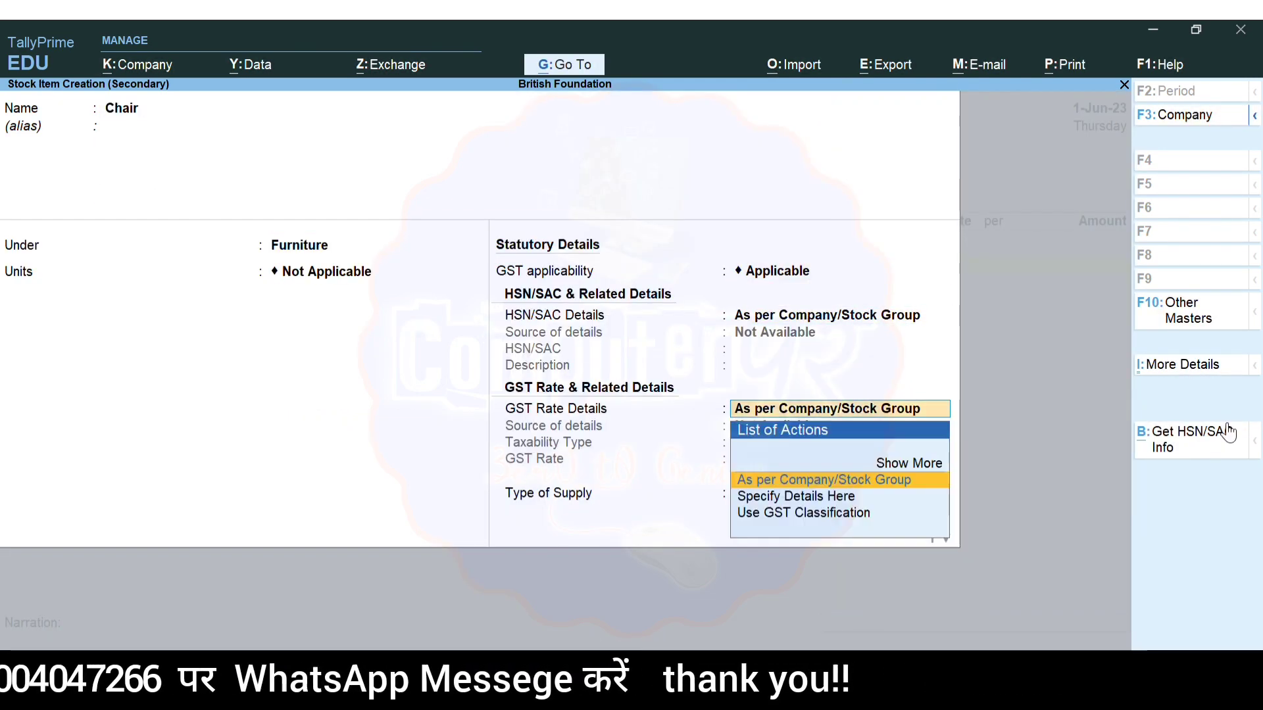
pyautogui.press('BackSpace')
pyautogui.press('BackSpace')
pyautogui.press('BackSpace')
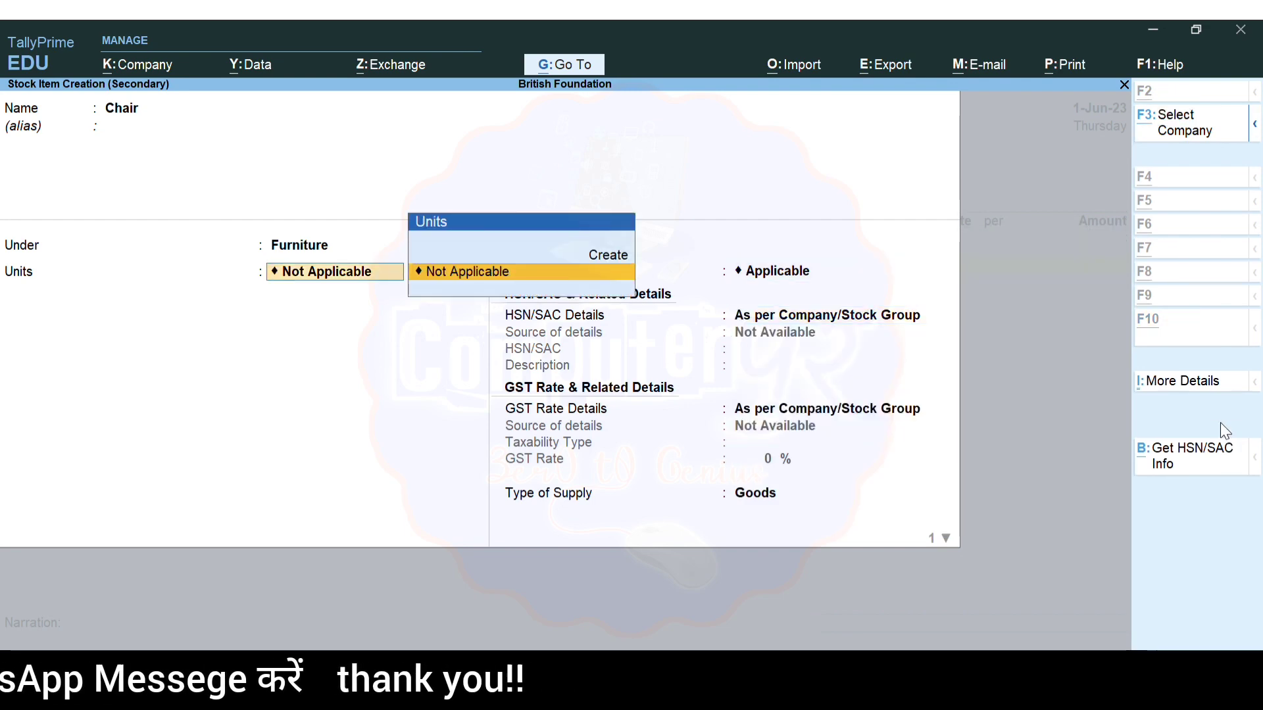
pyautogui.hotkey('alt', 'c')
pyautogui.write('pcs')
pyautogui.press('Return')
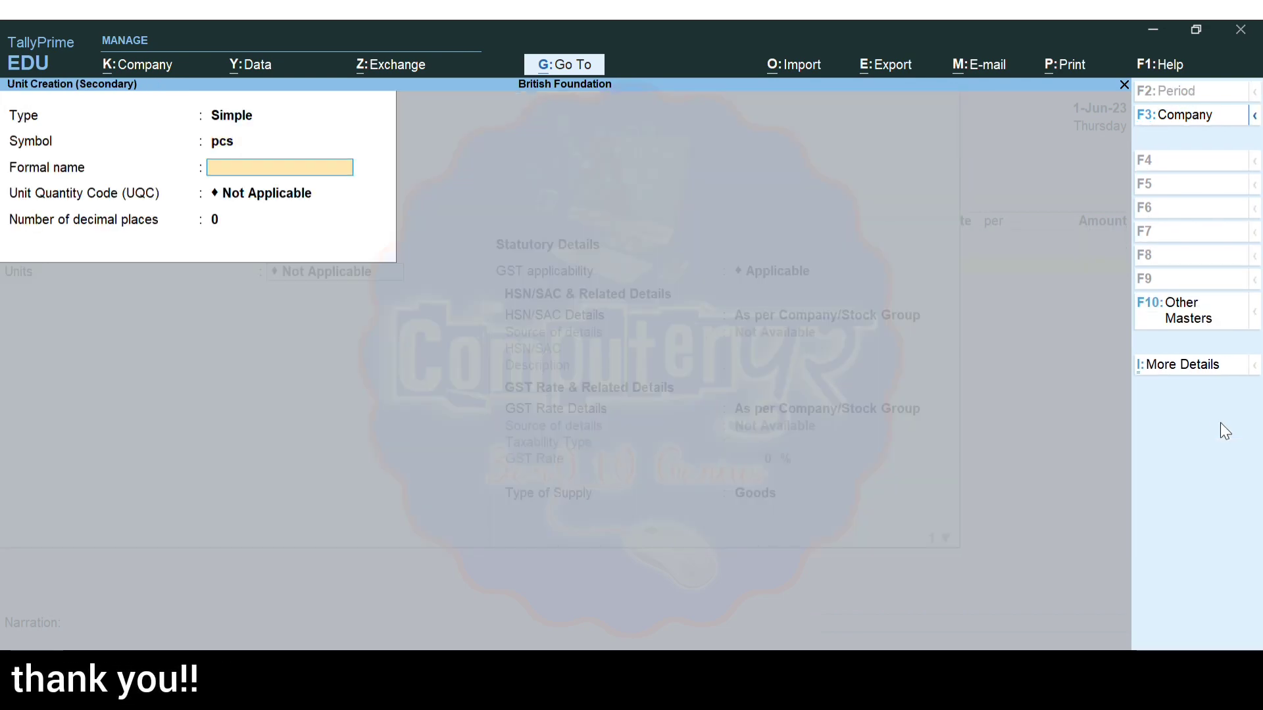
pyautogui.press('Return')
pyautogui.press('Return')
pyautogui.press('Return')
pyautogui.press('Return')
pyautogui.press('Return')
pyautogui.press('Return')
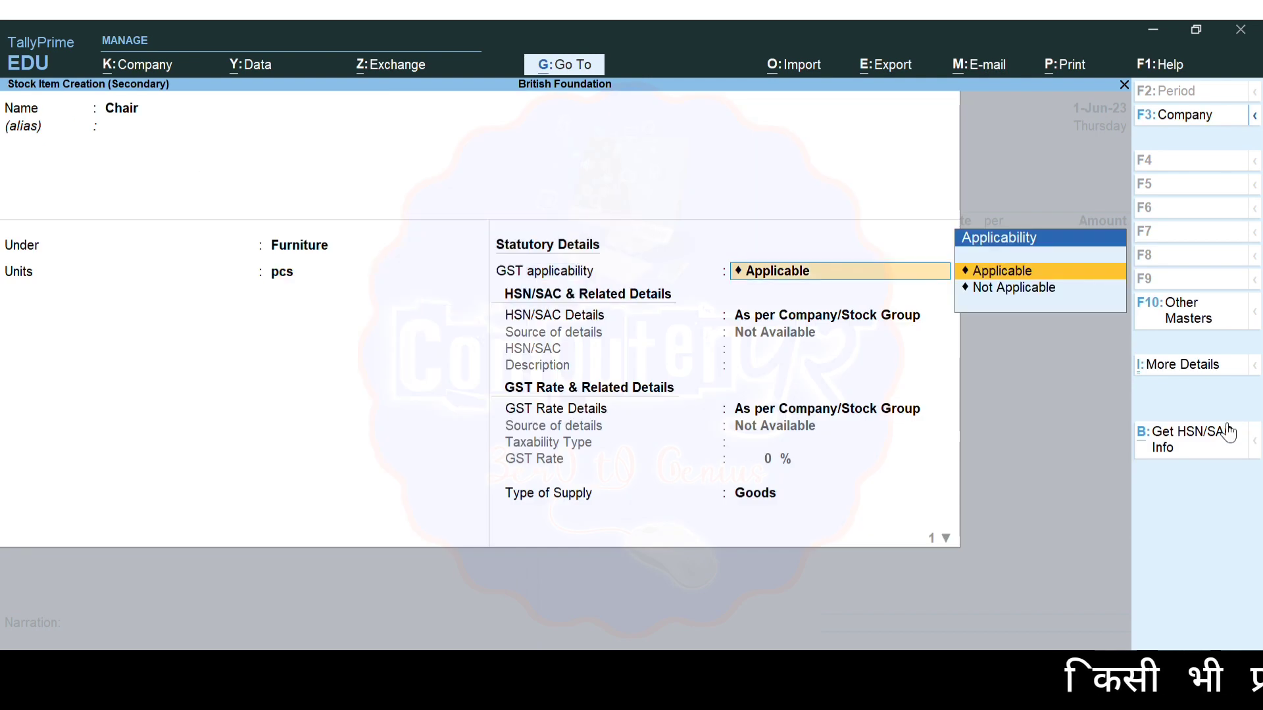
# - Keep the Chair item's default GST details, save it, and set its tracking number in the voucher to Not Applicable
pyautogui.press('Return')
pyautogui.press('Return')
pyautogui.press('Return')
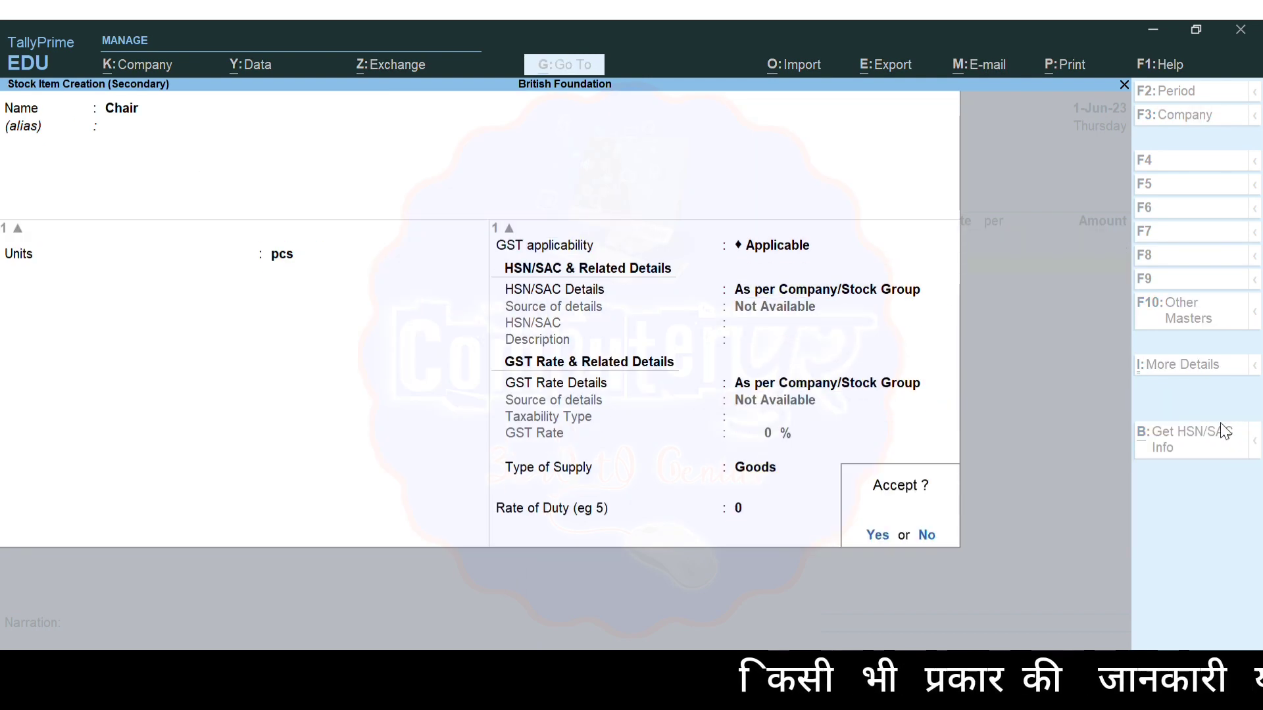
pyautogui.press('Return')
pyautogui.press('Return')
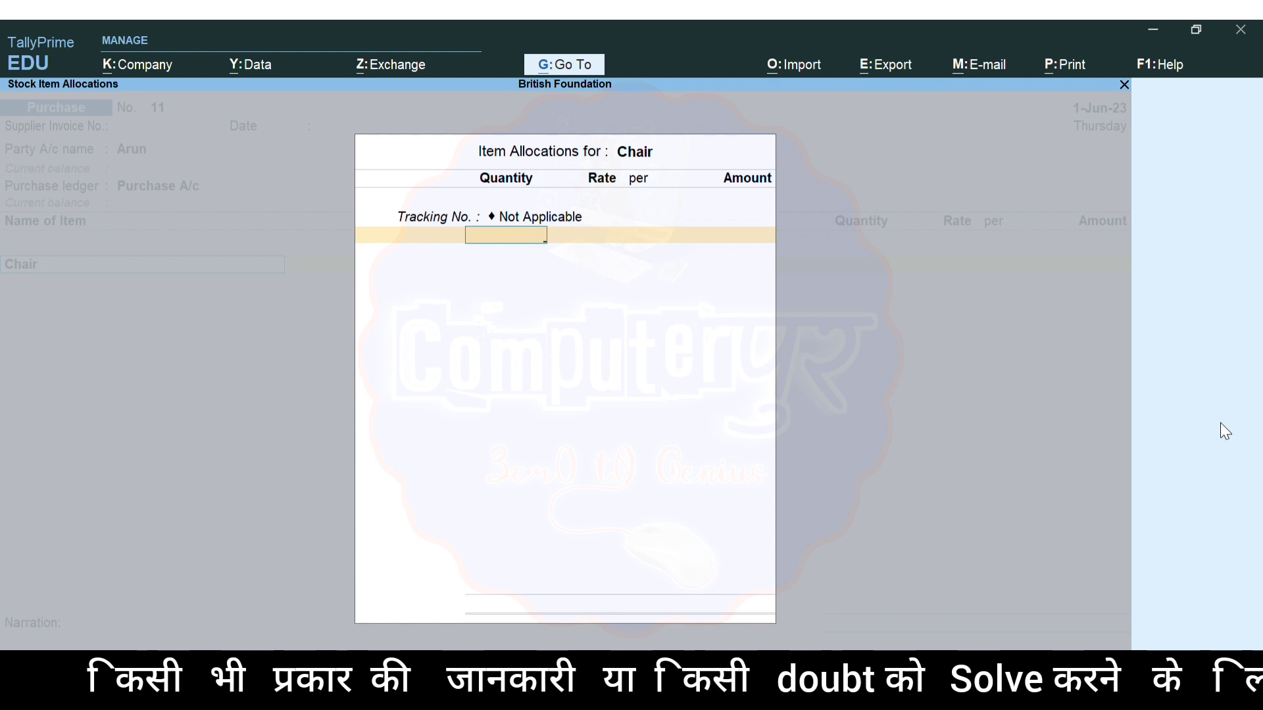
# - Allocate 5 pcs of Chair at a rate of 800 per pcs and complete the item line
pyautogui.write('5 pcs')
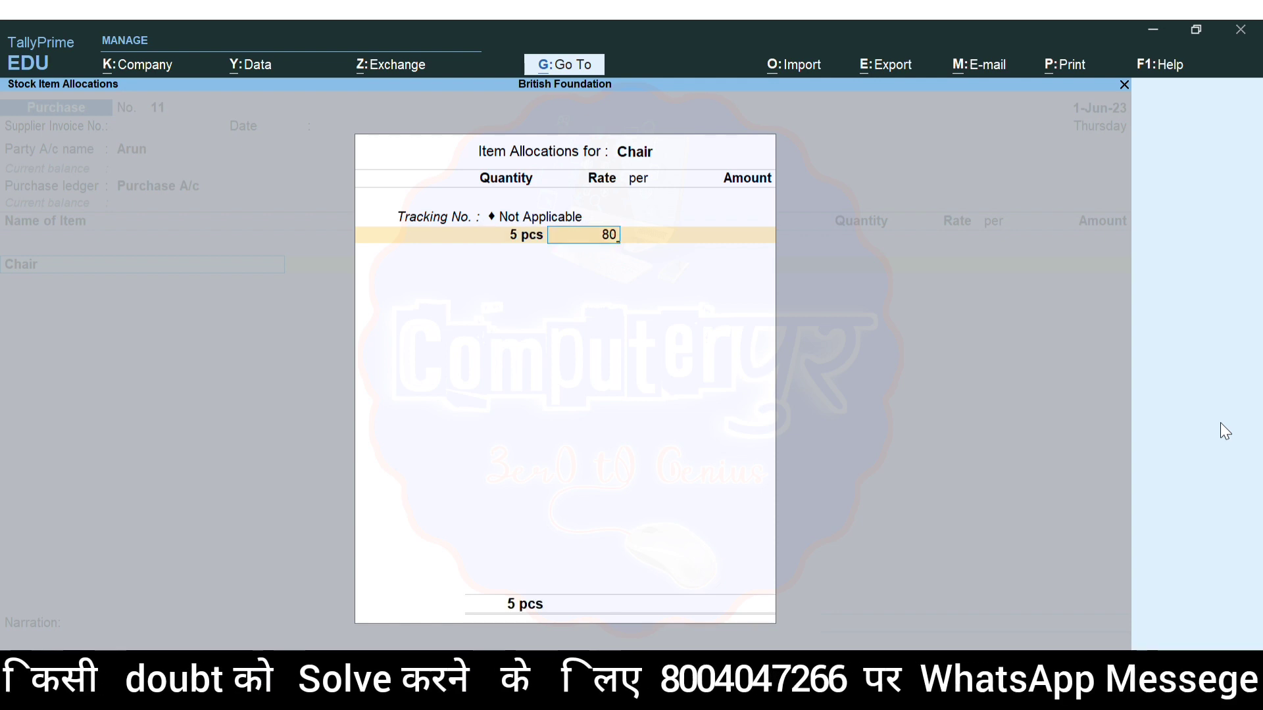
pyautogui.press('Return')
pyautogui.press('Return')
pyautogui.press('Return')
pyautogui.press('Return')
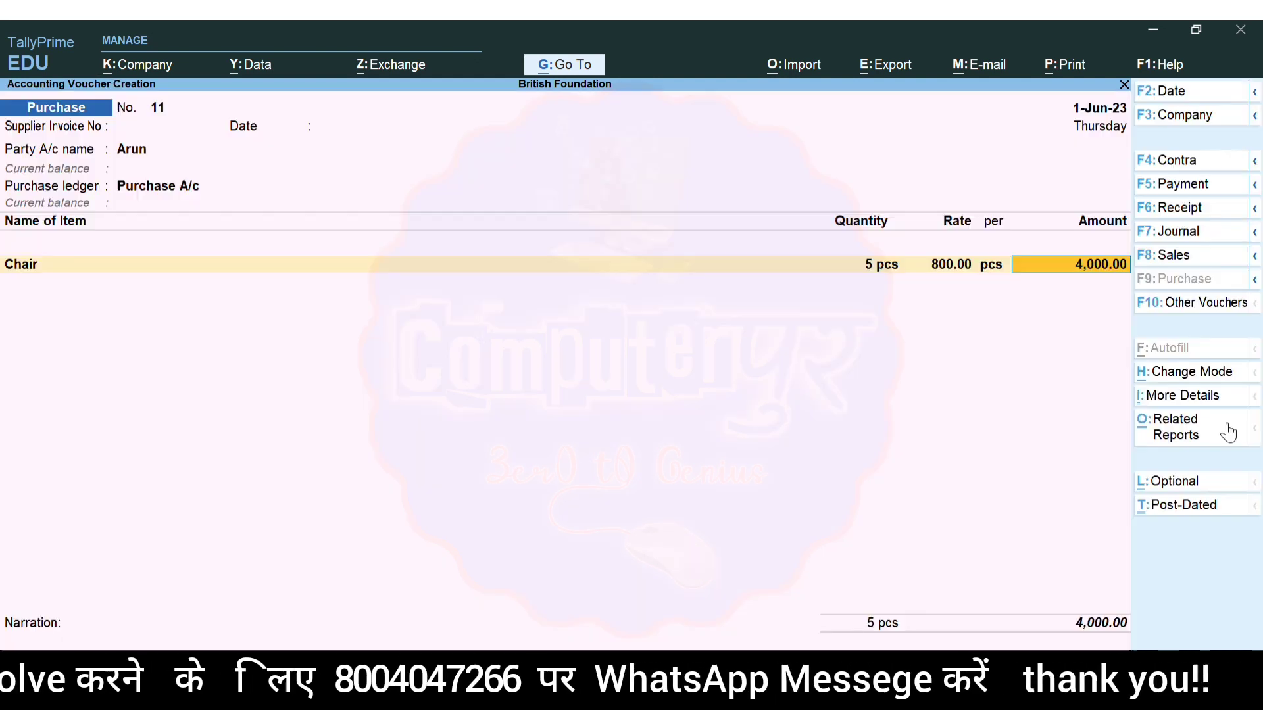
pyautogui.press('Return')
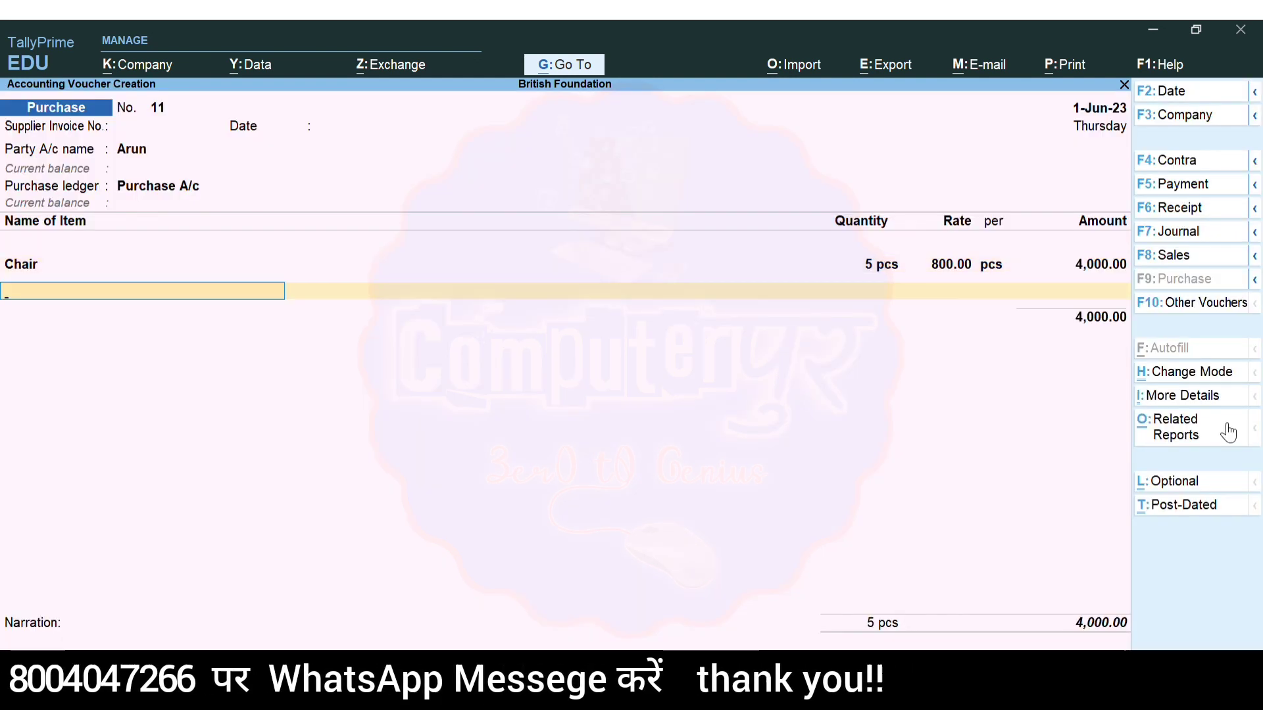
# - Start a new stock item from the voucher's second item line, name it Smart Phone and leave the alias blank
pyautogui.hotkey('alt', 'c')
pyautogui.write('Phone')
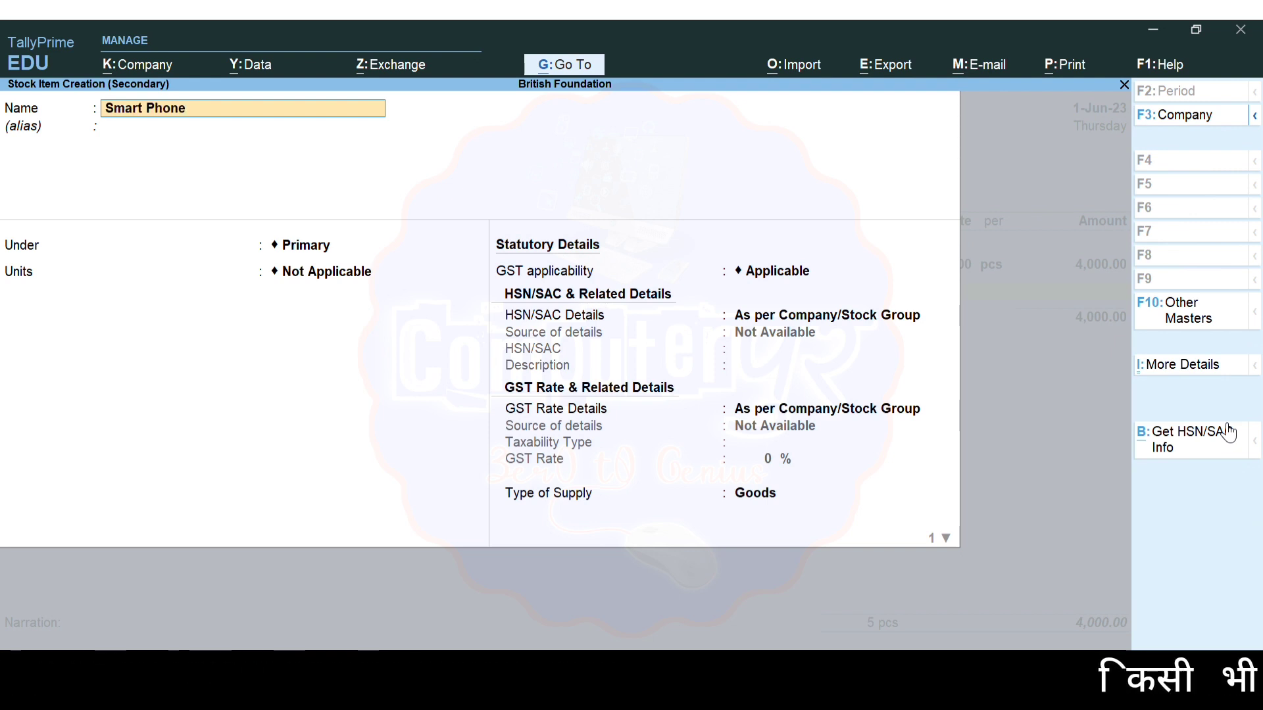
pyautogui.press('Return')
pyautogui.press('Return')
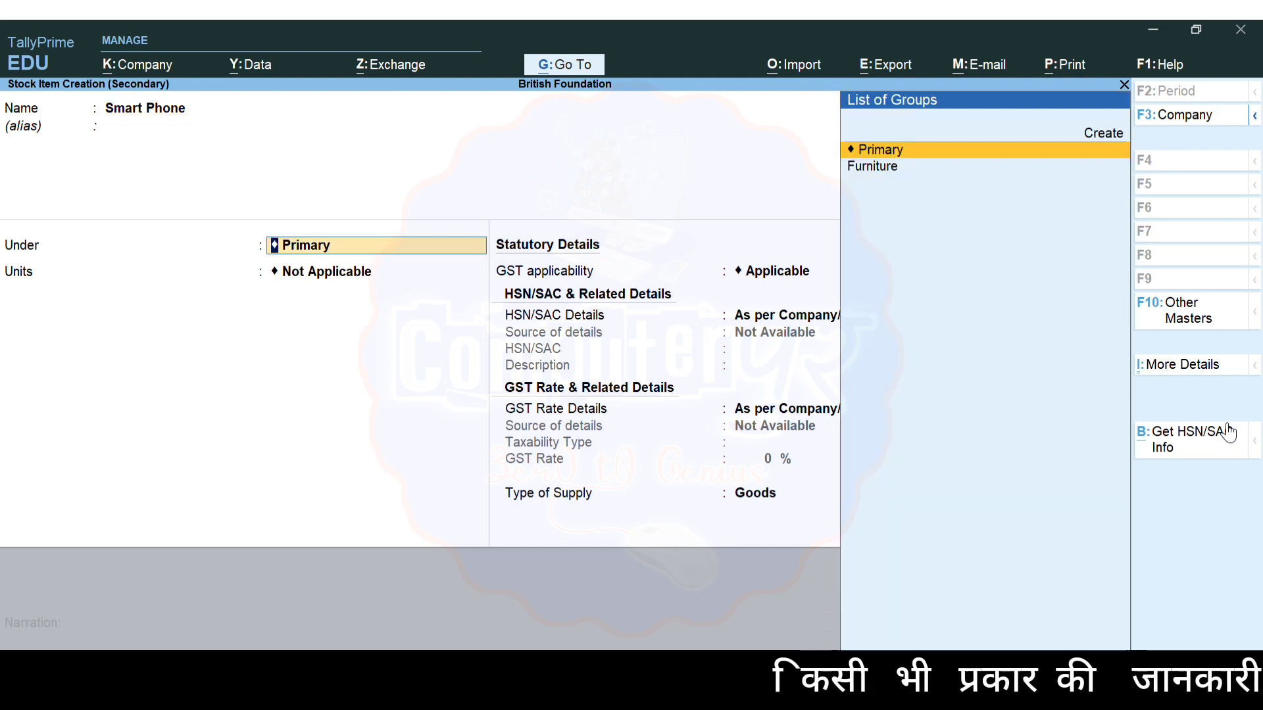
# - Create a stock group named Electronics under Primary with default settings and assign the Smart Phone item to it
pyautogui.hotkey('alt', 'c')
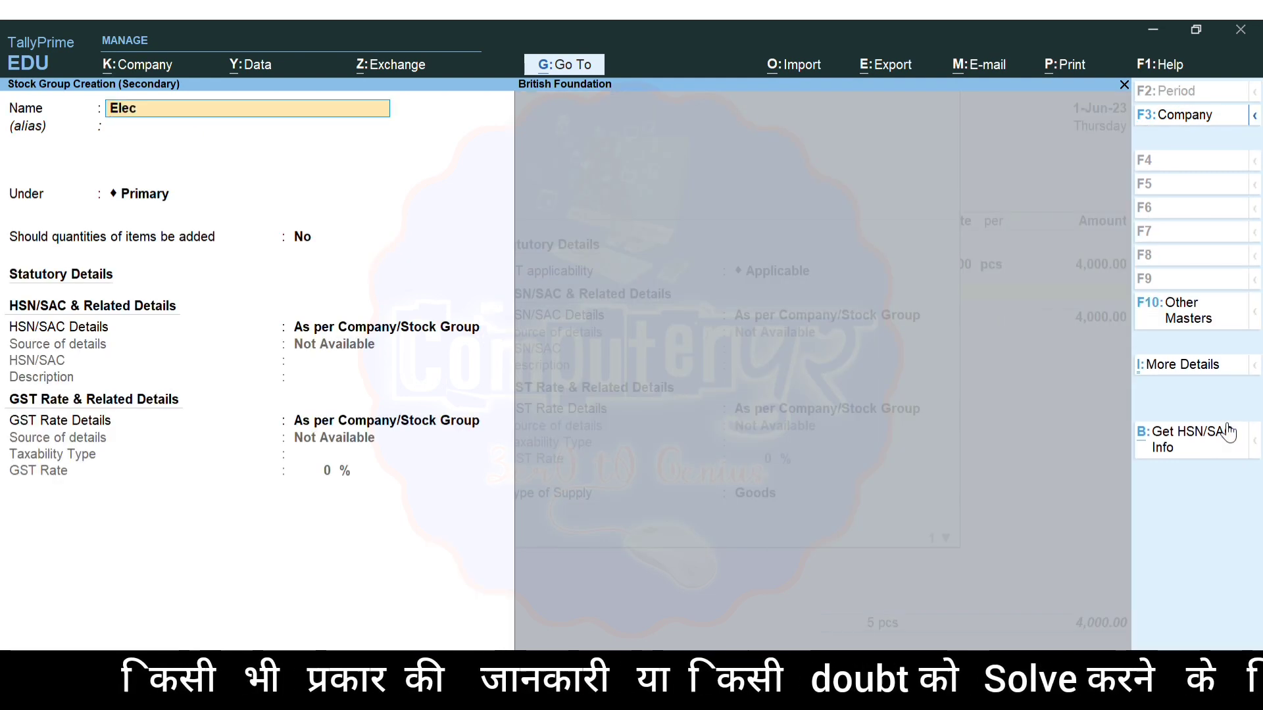
pyautogui.write('Electroni')
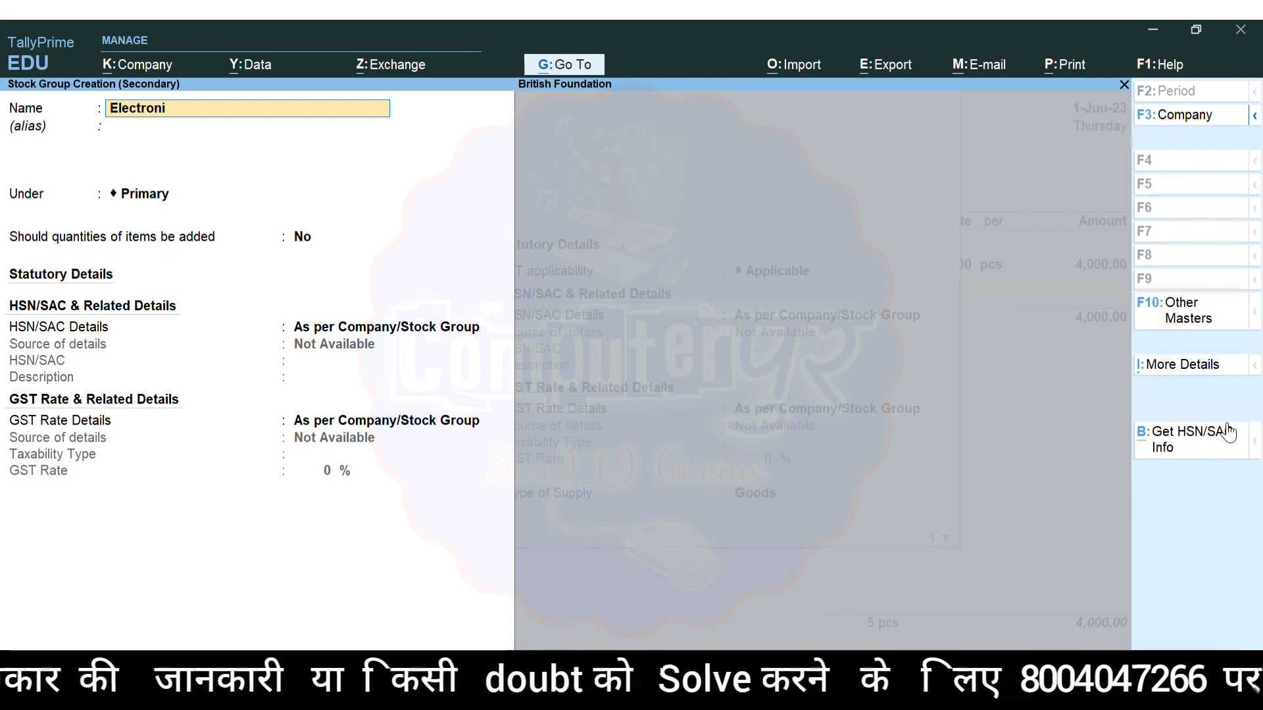
pyautogui.write('cs')
pyautogui.press('Return')
pyautogui.press('Return')
pyautogui.press('Return')
pyautogui.press('Return')
pyautogui.press('Return')
pyautogui.press('Return')
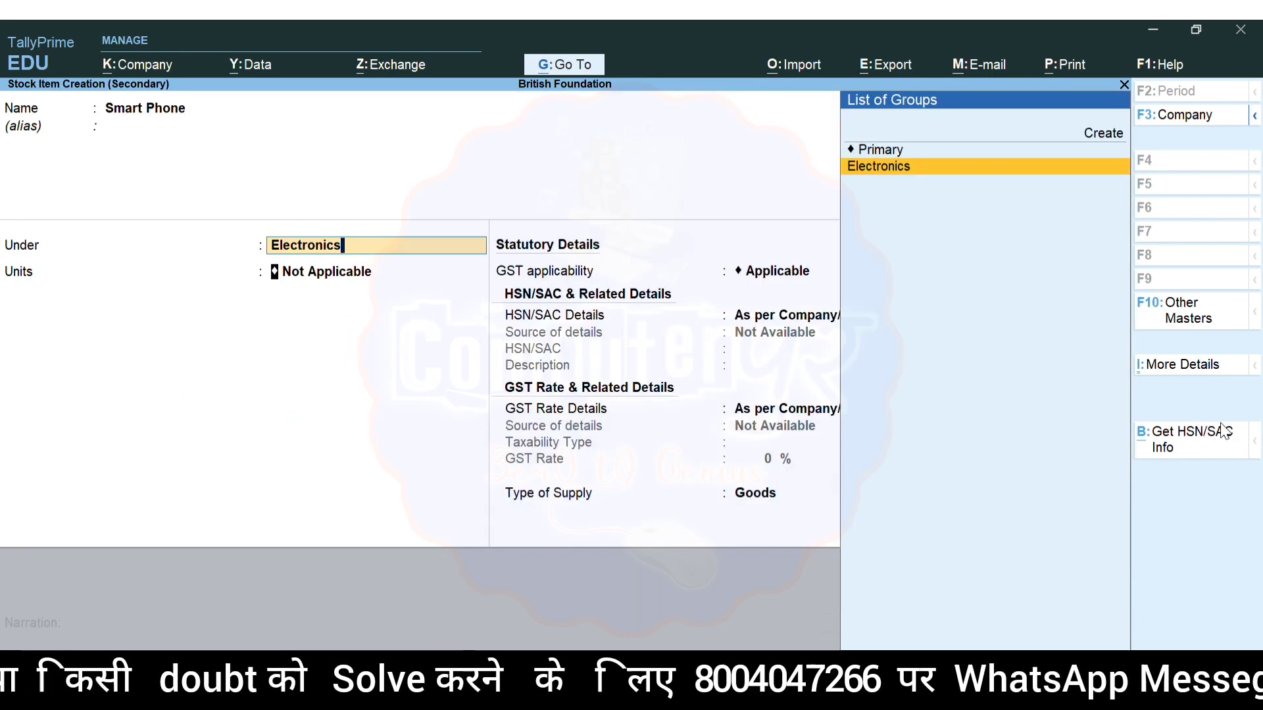
pyautogui.press('Return')
# - Set the Smart Phone item's unit to pcs and keep GST applicability as Applicable
pyautogui.press('Return')
pyautogui.press('Return')
pyautogui.press('BackSpace')
pyautogui.press('BackSpace')
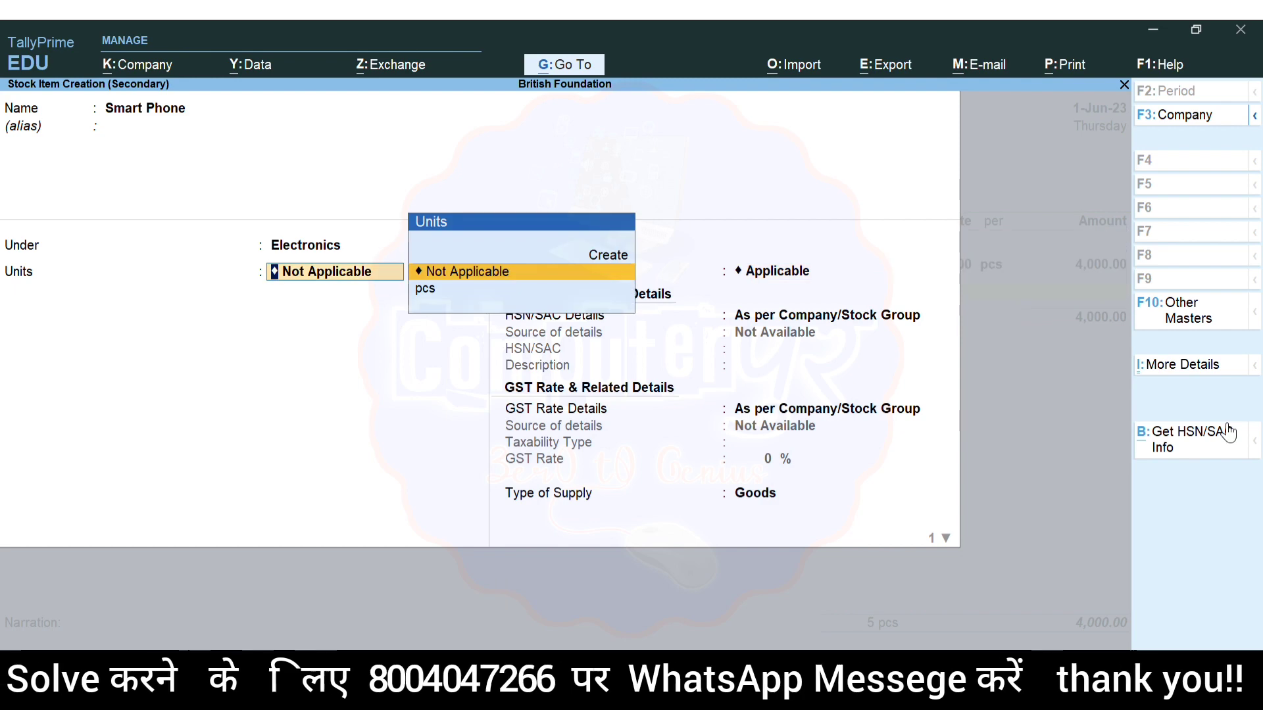
pyautogui.press('Down')
pyautogui.press('Return')
pyautogui.press('Return')
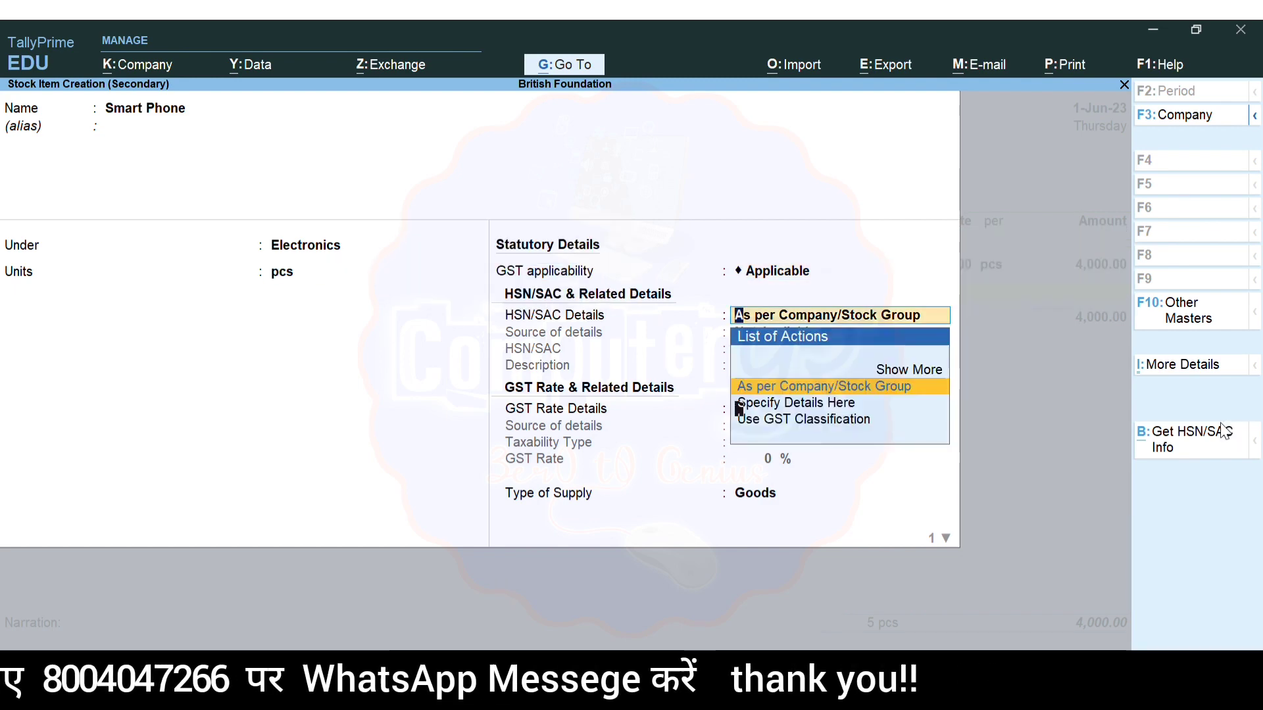
# - Keep the remaining HSN/SAC and GST rate defaults, save the Smart Phone item and use it in the voucher
pyautogui.press('Return')
pyautogui.press('Return')
pyautogui.press('Return')
pyautogui.press('Return')
pyautogui.press('Return')
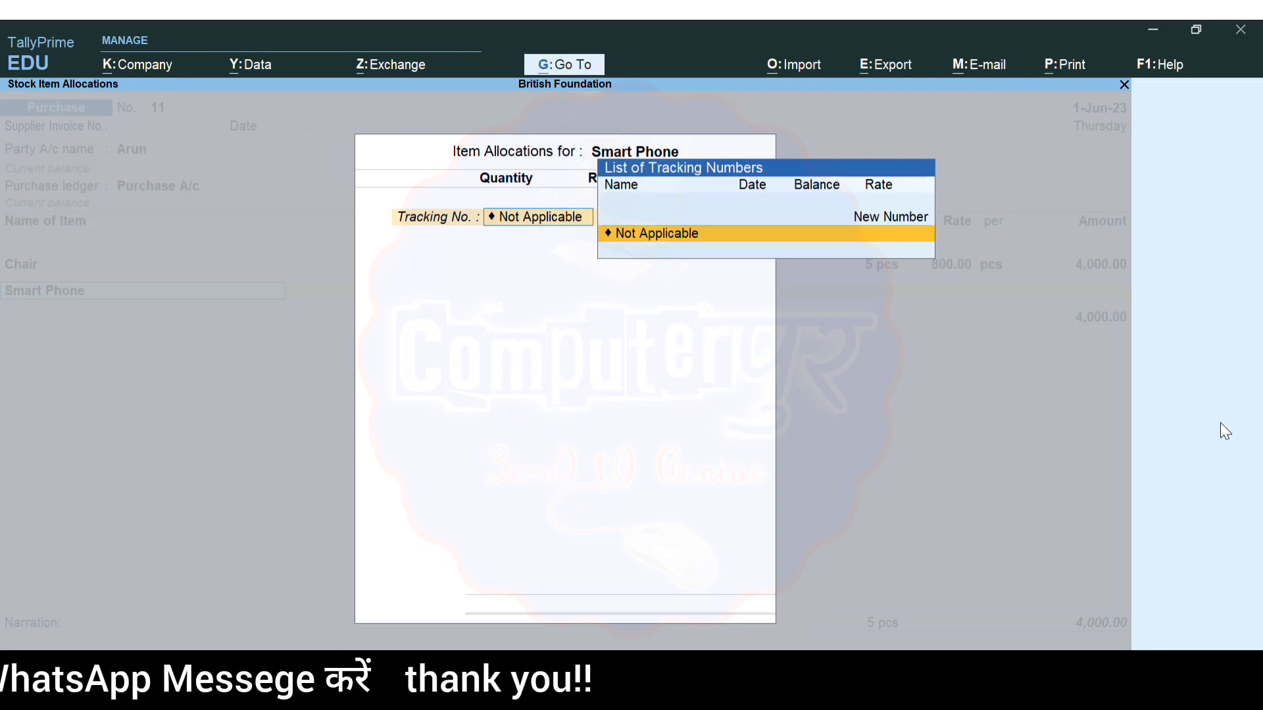
# - Allocate 2 pcs of Smart Phone at a rate of 10,000 per pcs, with tracking number Not Applicable
pyautogui.press('Return')
pyautogui.press('Return')
pyautogui.press('BackSpace')
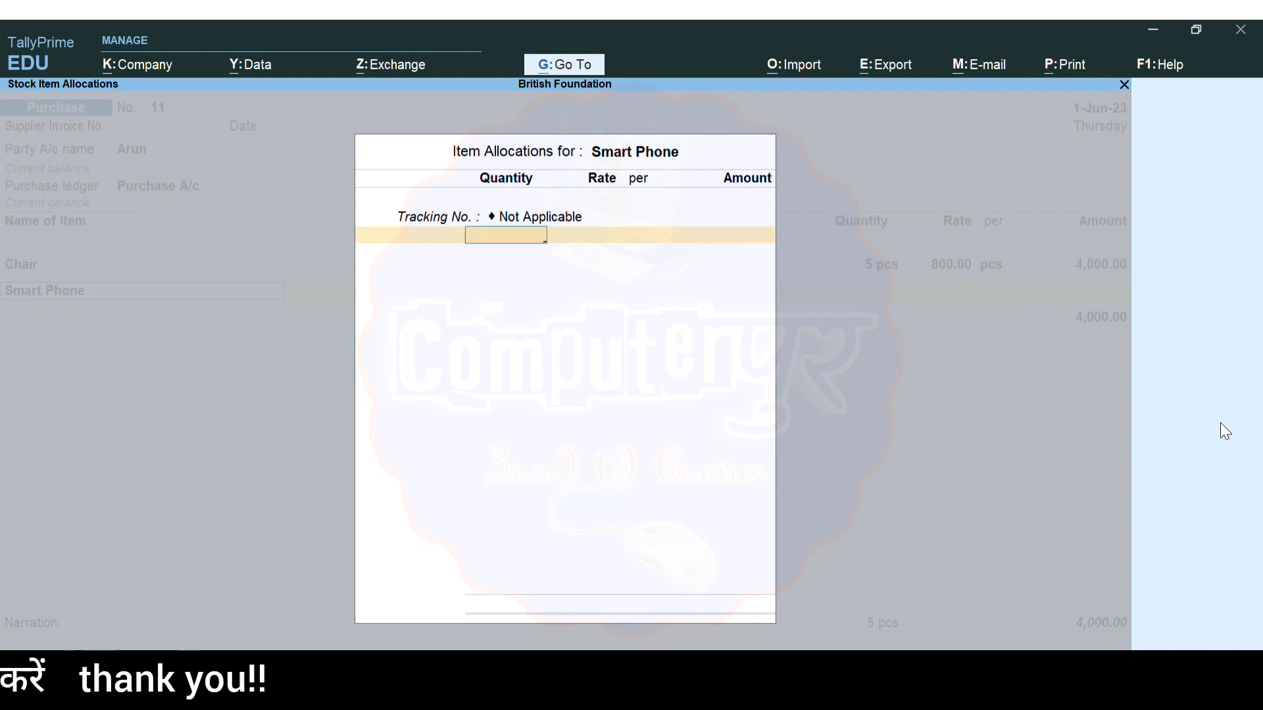
pyautogui.press('Return')
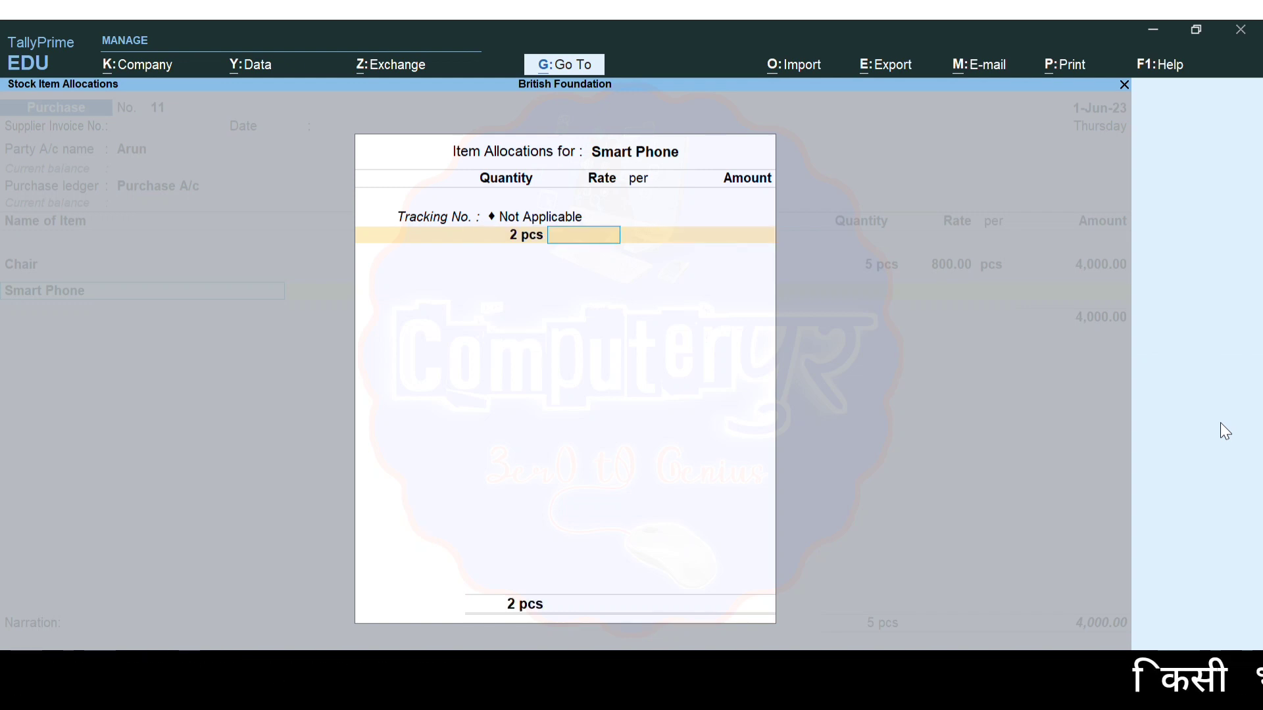
pyautogui.write('10,00')
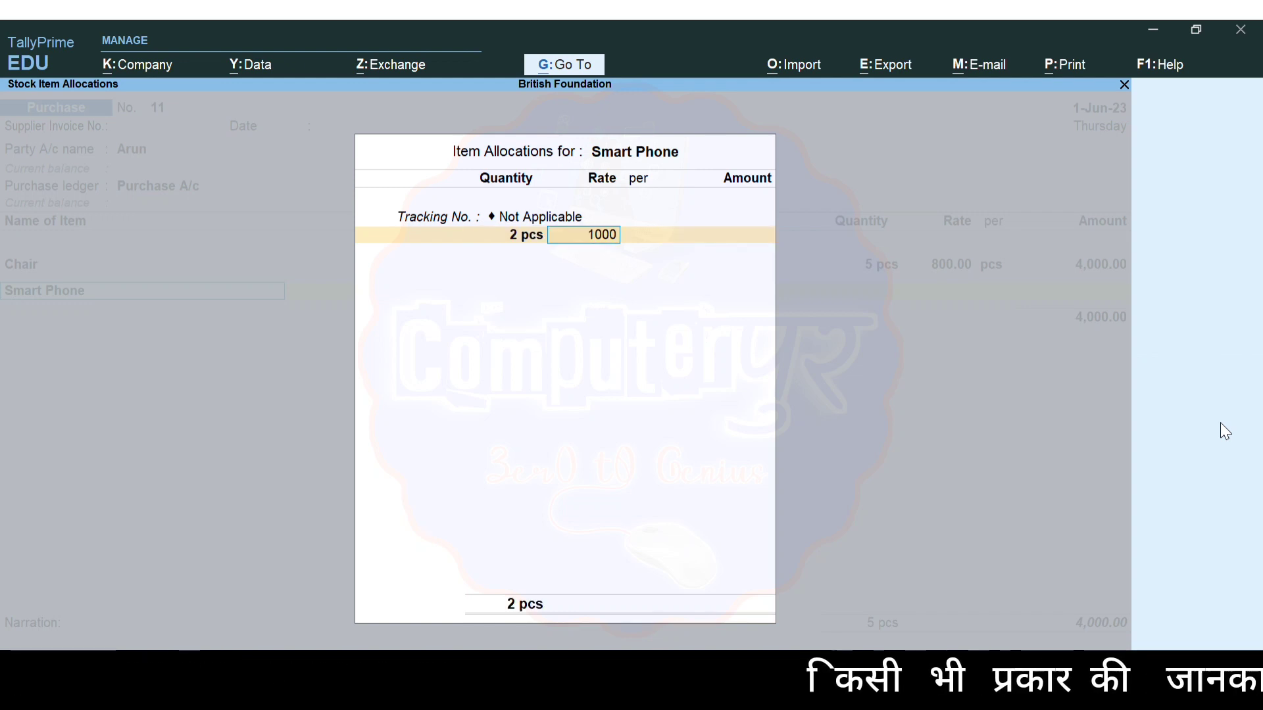
pyautogui.write('0')
pyautogui.press('Return')
pyautogui.press('Return')
pyautogui.press('Return')
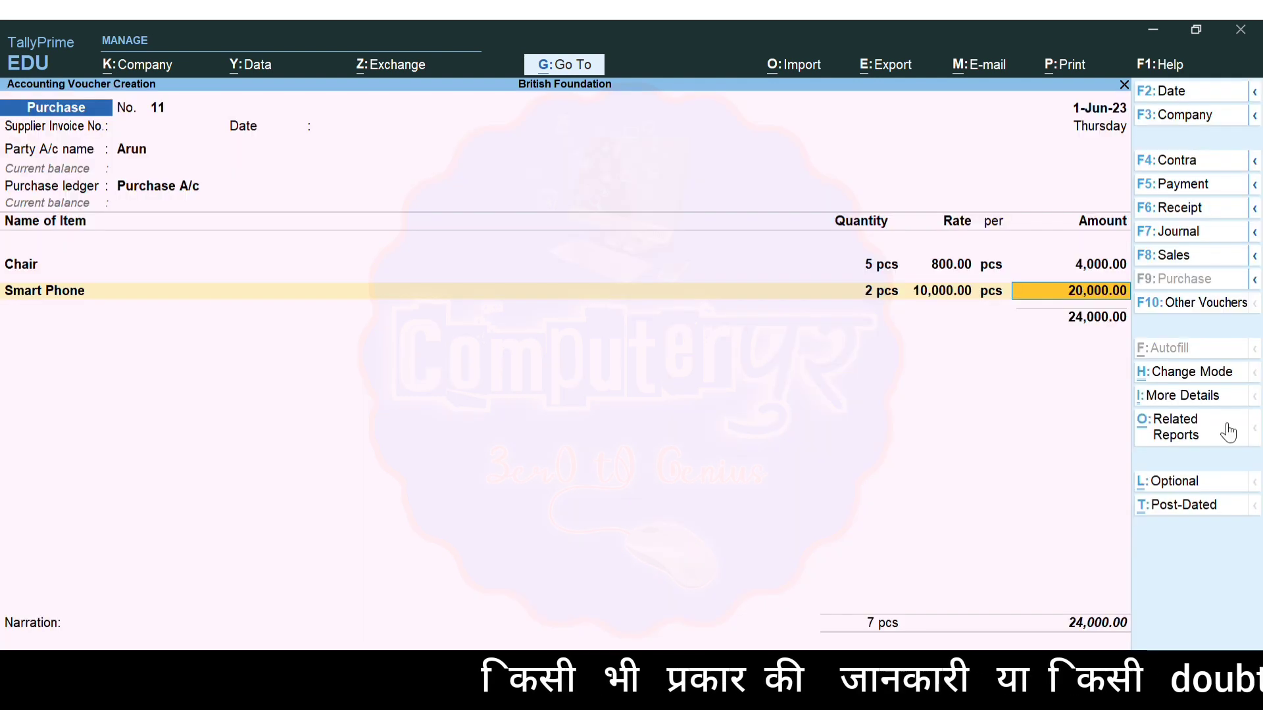
pyautogui.press('Return')
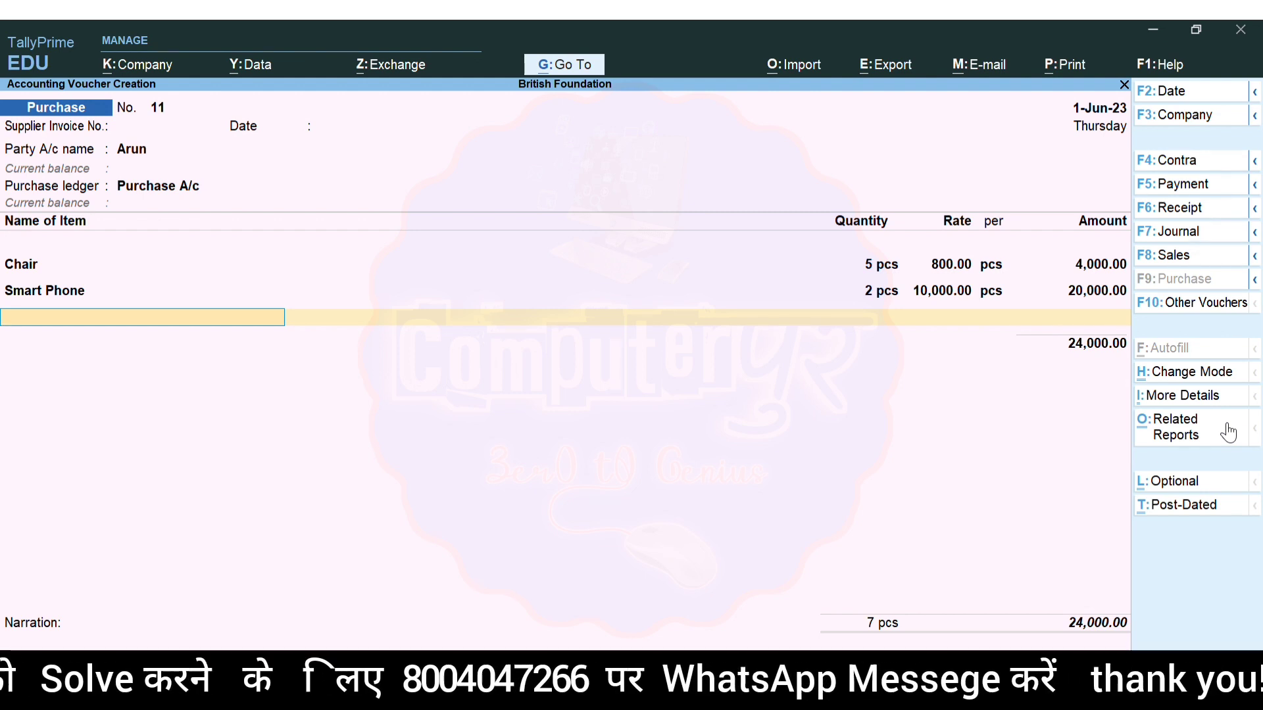
# - End the voucher's stock item list and move on to the additional ledger line below the subtotal
pyautogui.press('BackSpace')
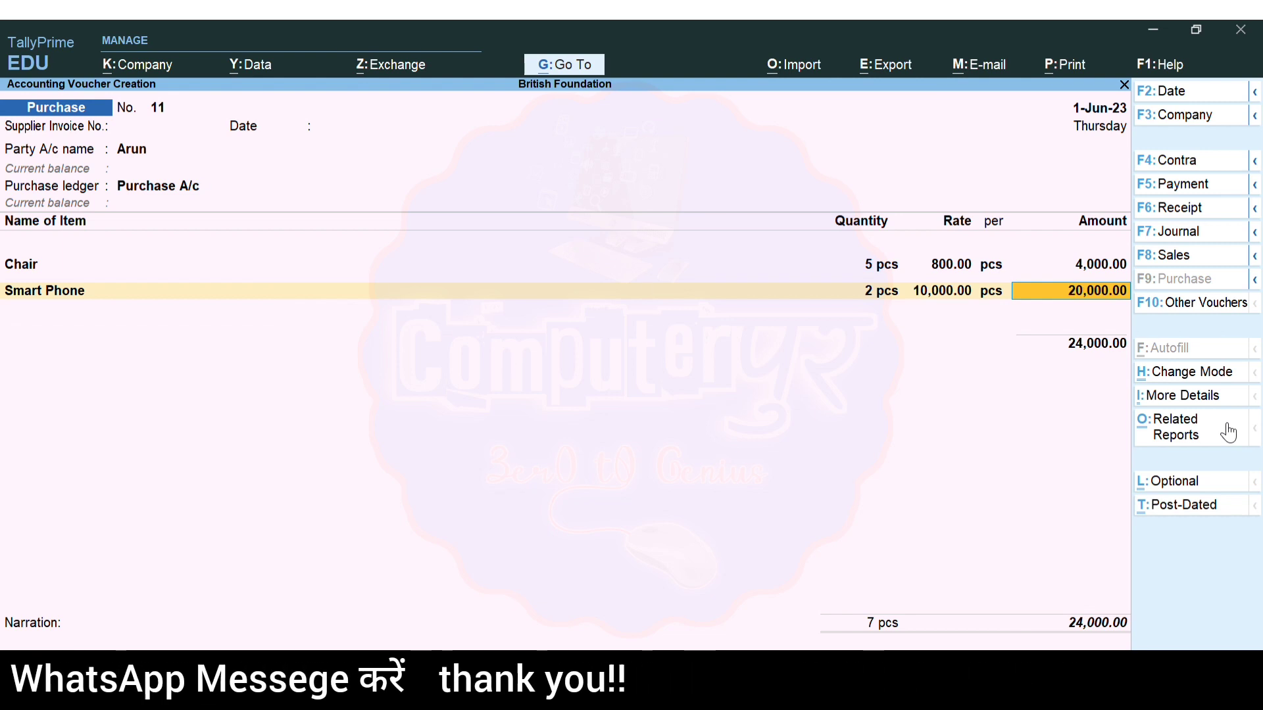
pyautogui.press('Return')
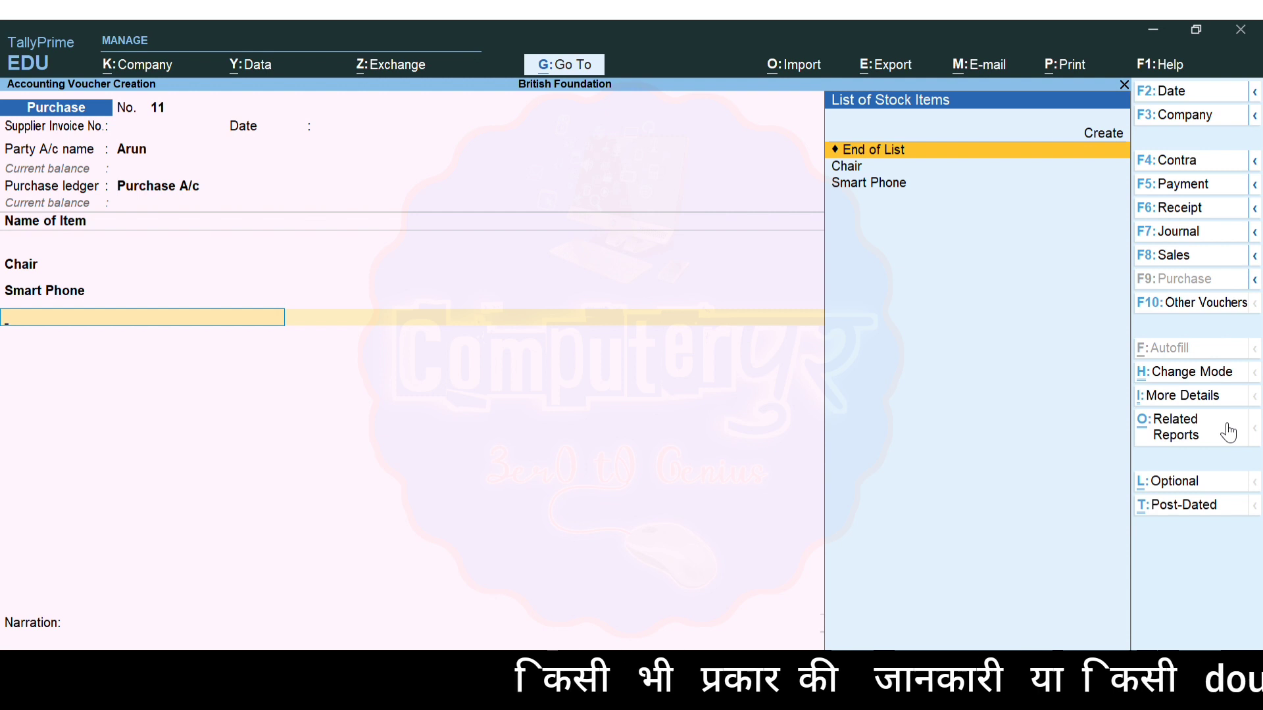
pyautogui.press('Return')
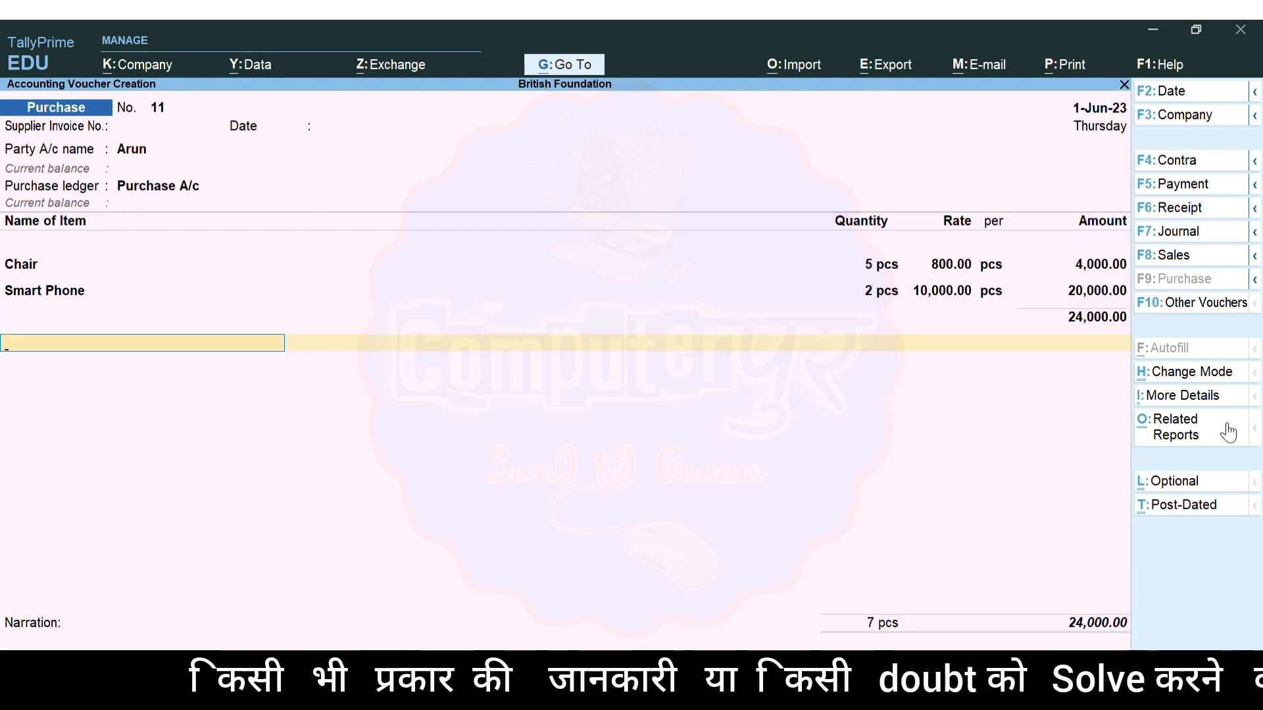
pyautogui.press('BackSpace')
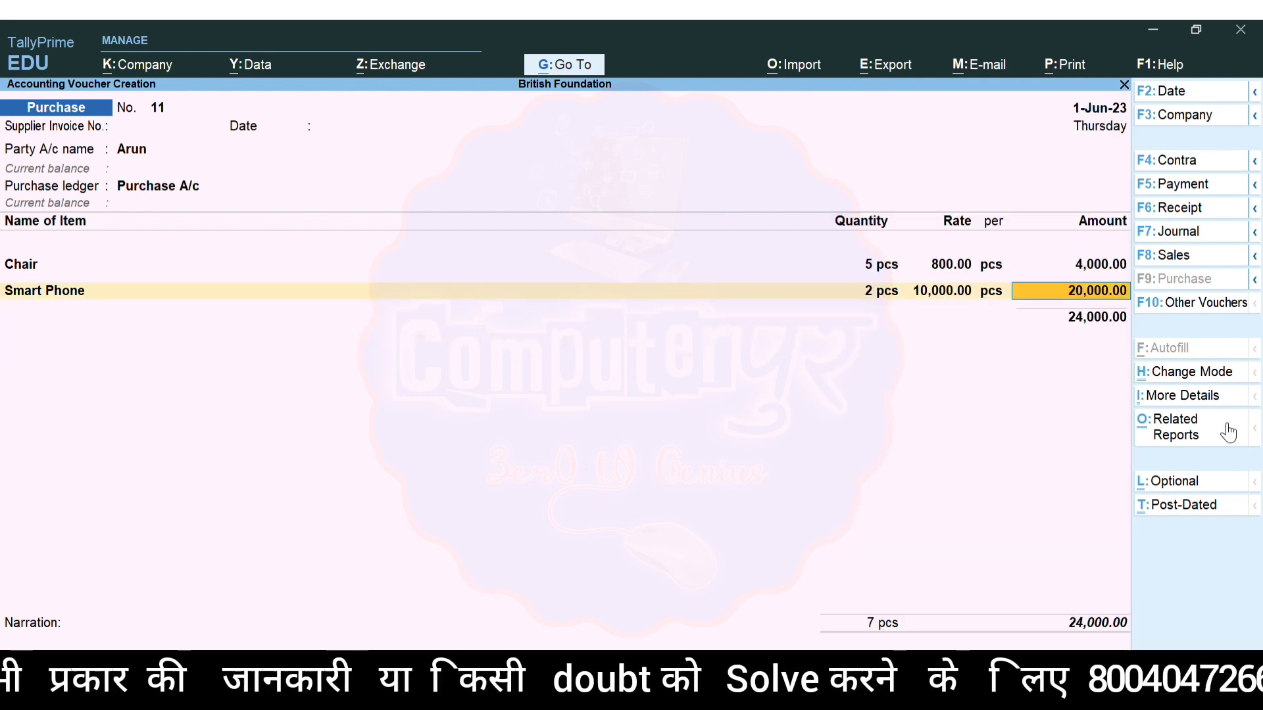
pyautogui.press('Return')
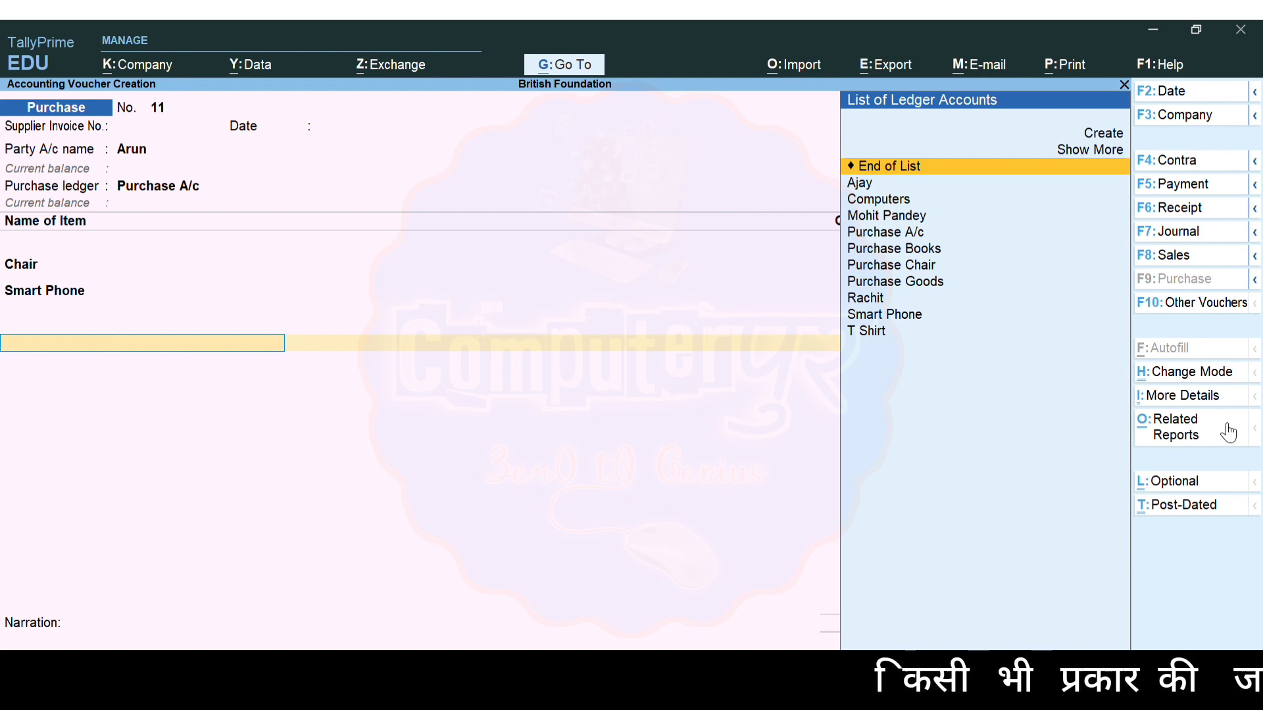
# - Create a ledger named Wages under the Direct Expenses group for the additional cost line of the purchase voucher
pyautogui.hotkey('alt', 'c')
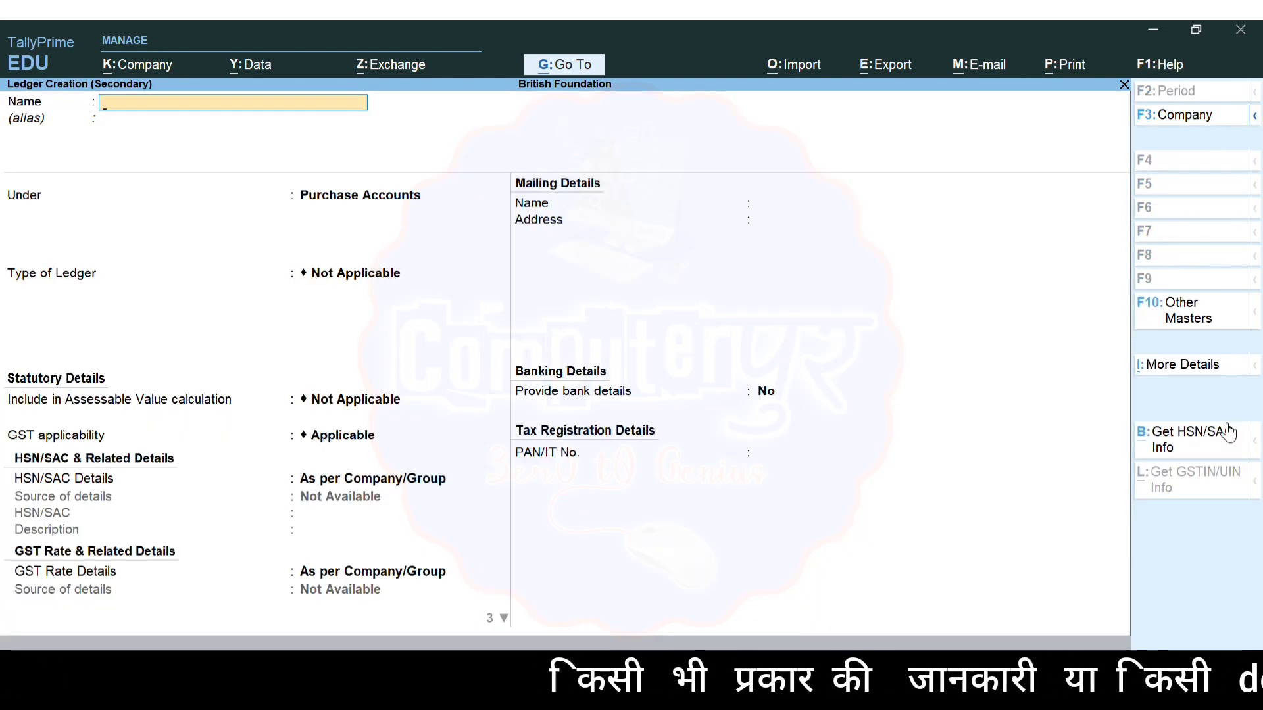
pyautogui.write('Wages')
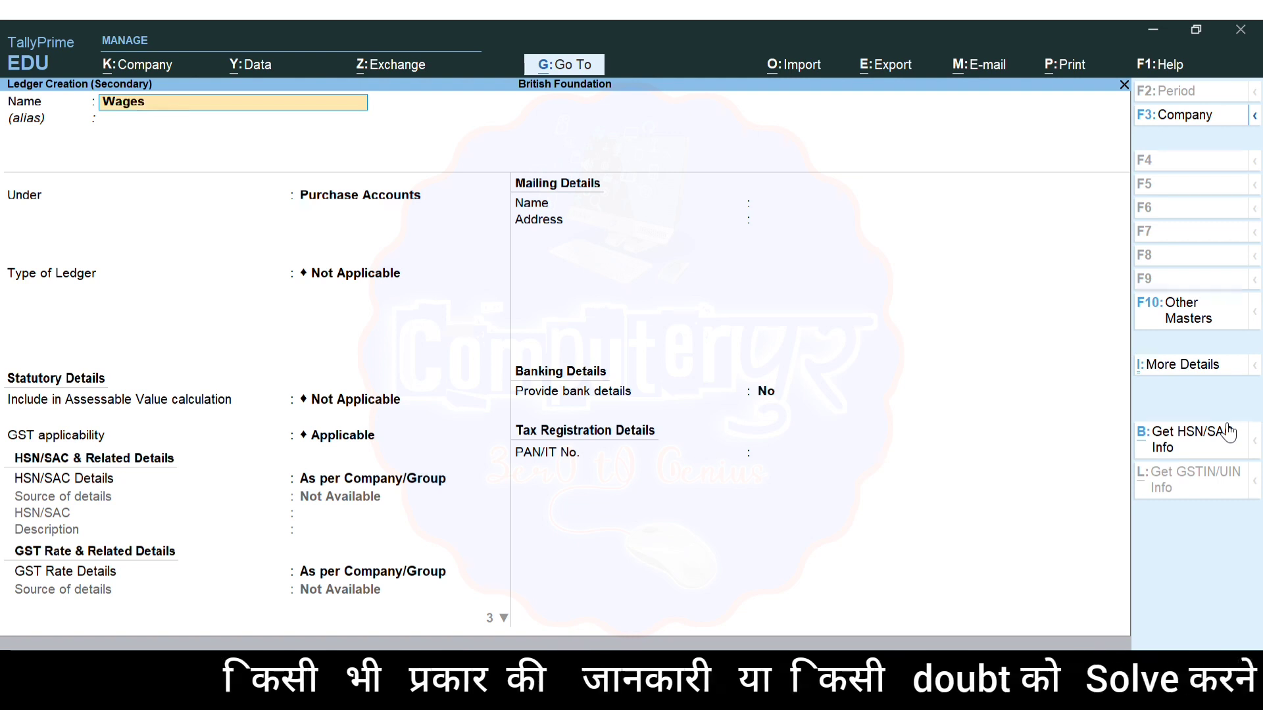
pyautogui.press('Return')
pyautogui.write('Di')
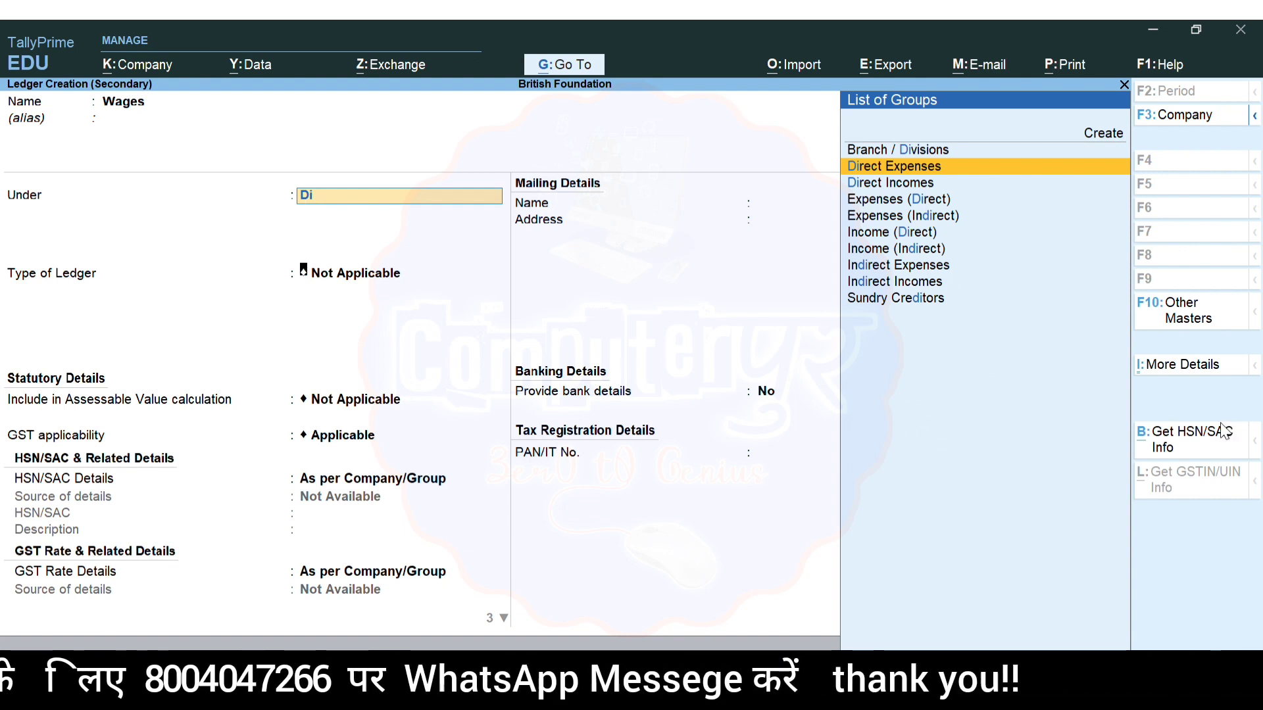
pyautogui.press('Return')
pyautogui.hotkey('ctrl', 'a')
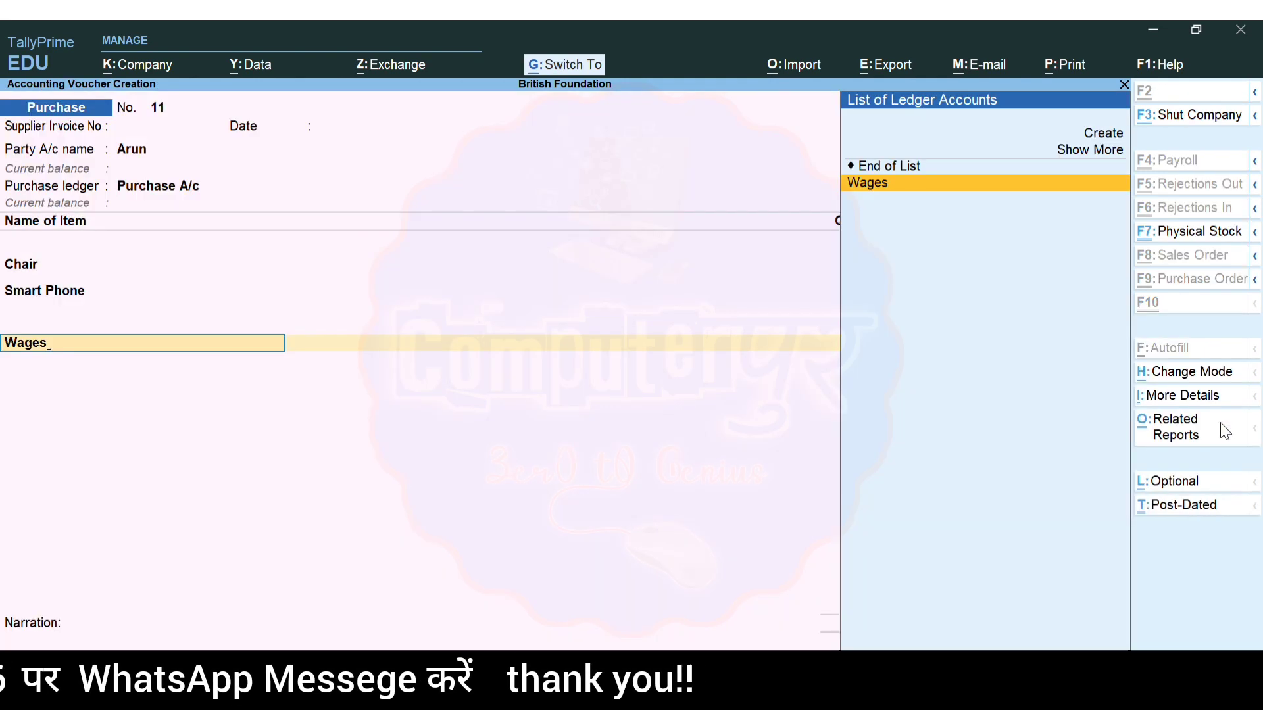
# - Add the Wages ledger below the item subtotal with an amount of 200
pyautogui.press('Return')
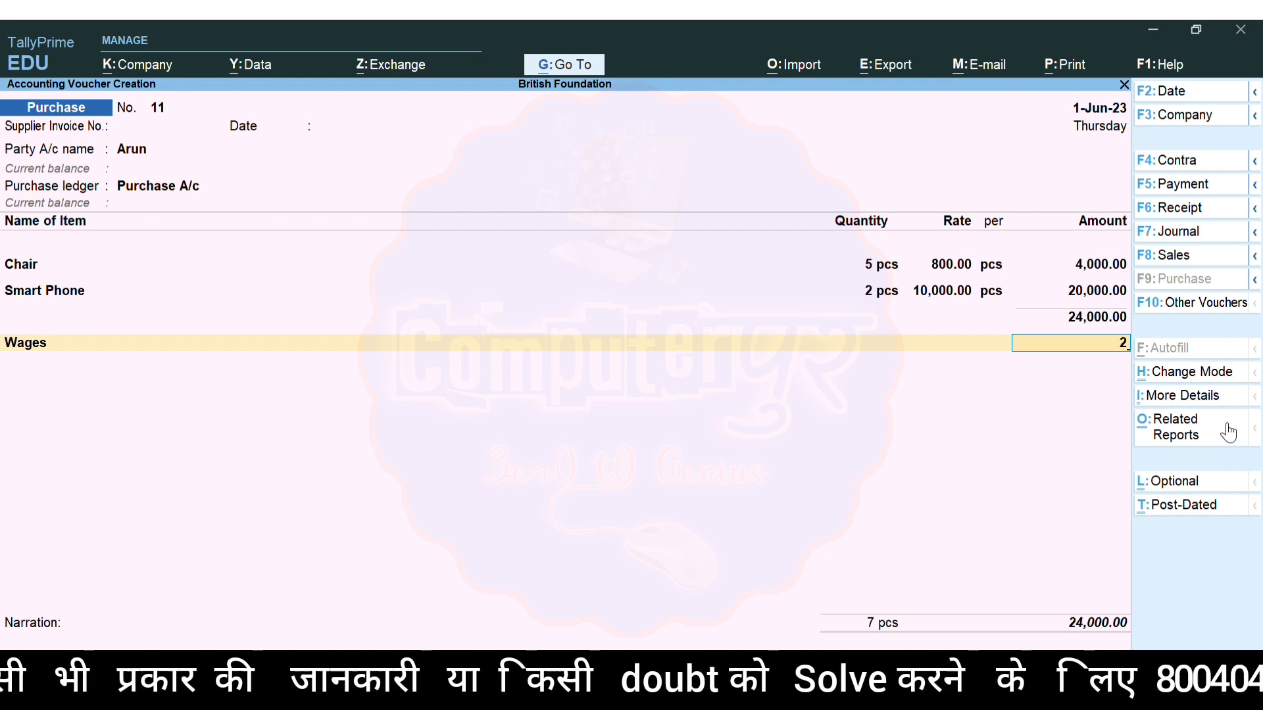
pyautogui.write('200')
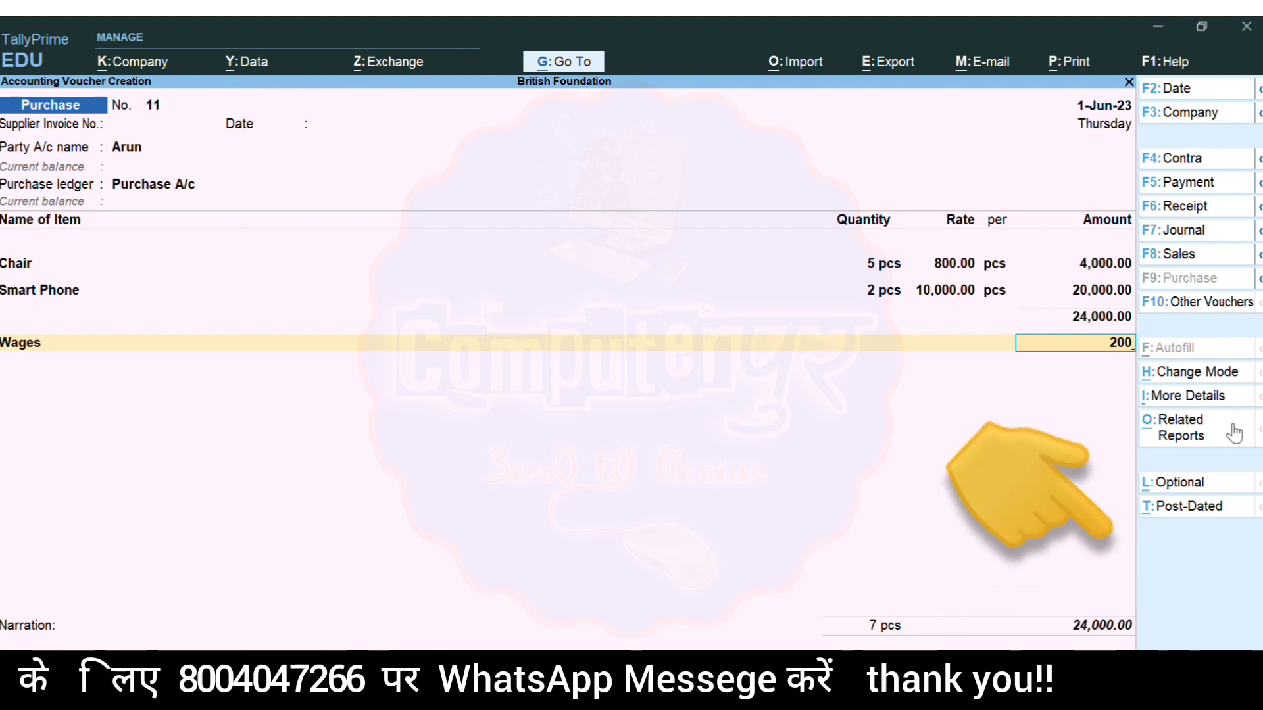
pyautogui.press('Return')
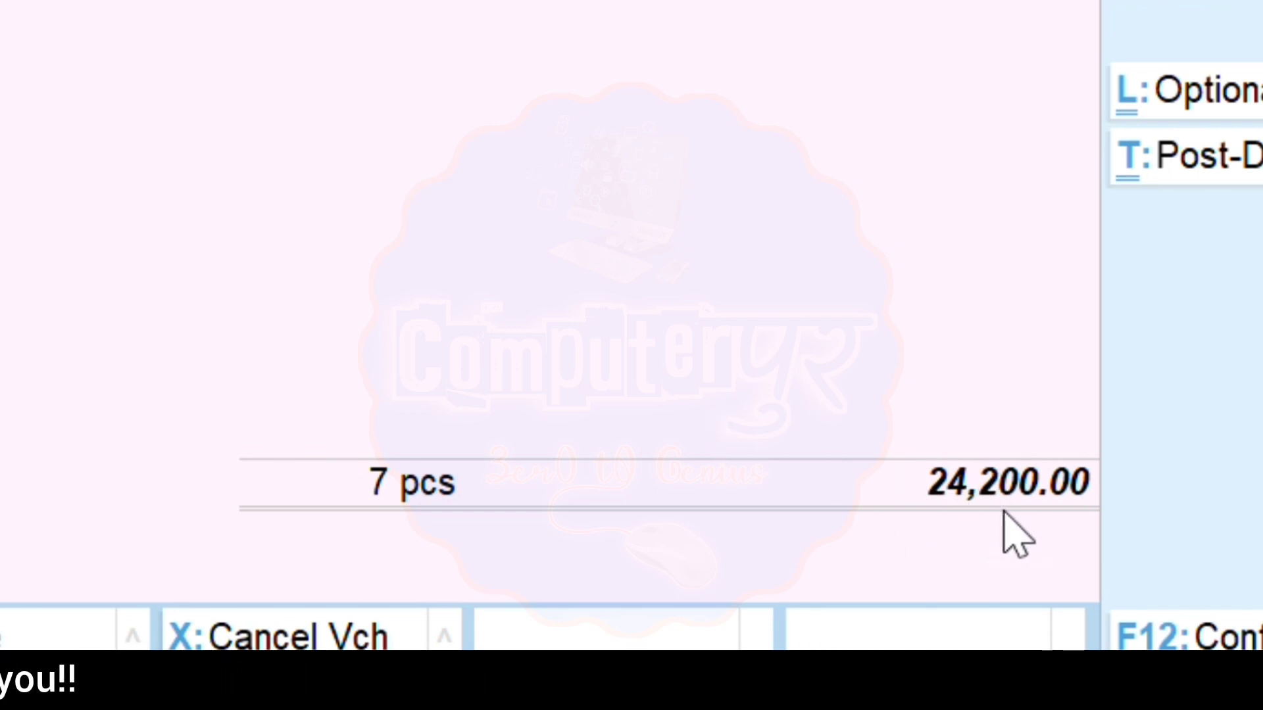
# - Create a ledger named Freight Inword under Direct Expenses and use it on the line below Wages
pyautogui.hotkey('alt', 'c')
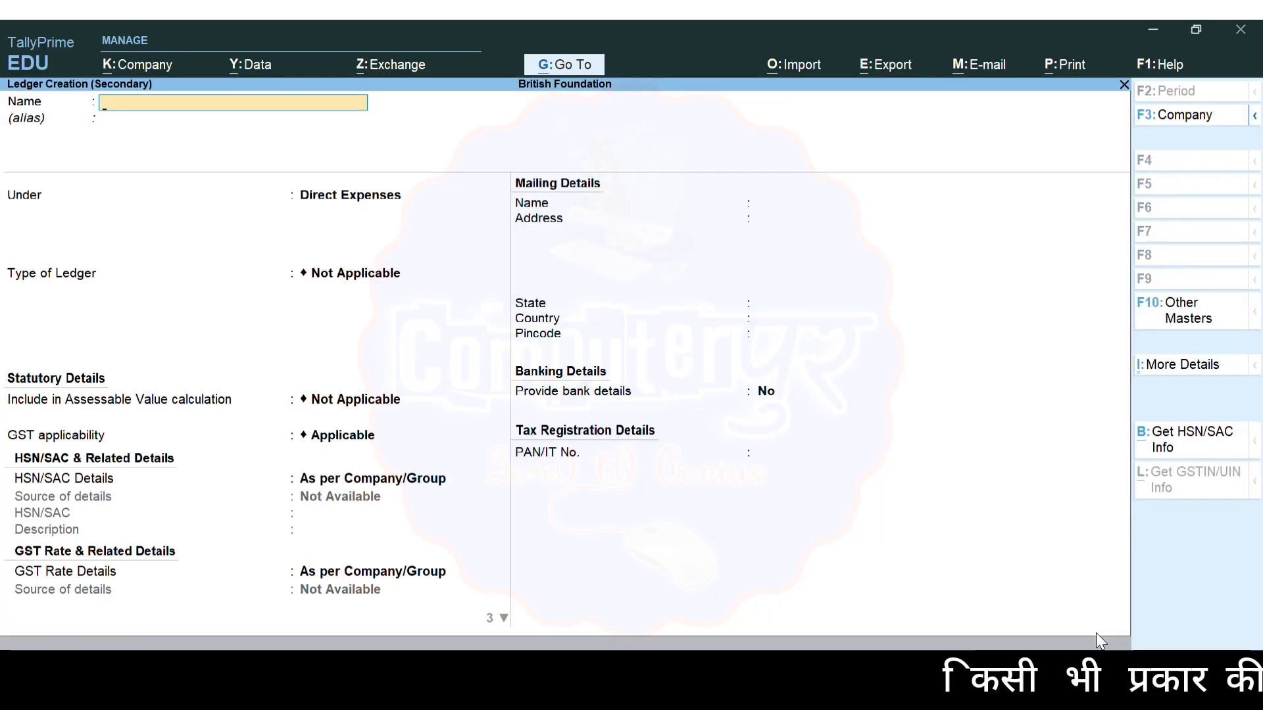
pyautogui.write('Frei')
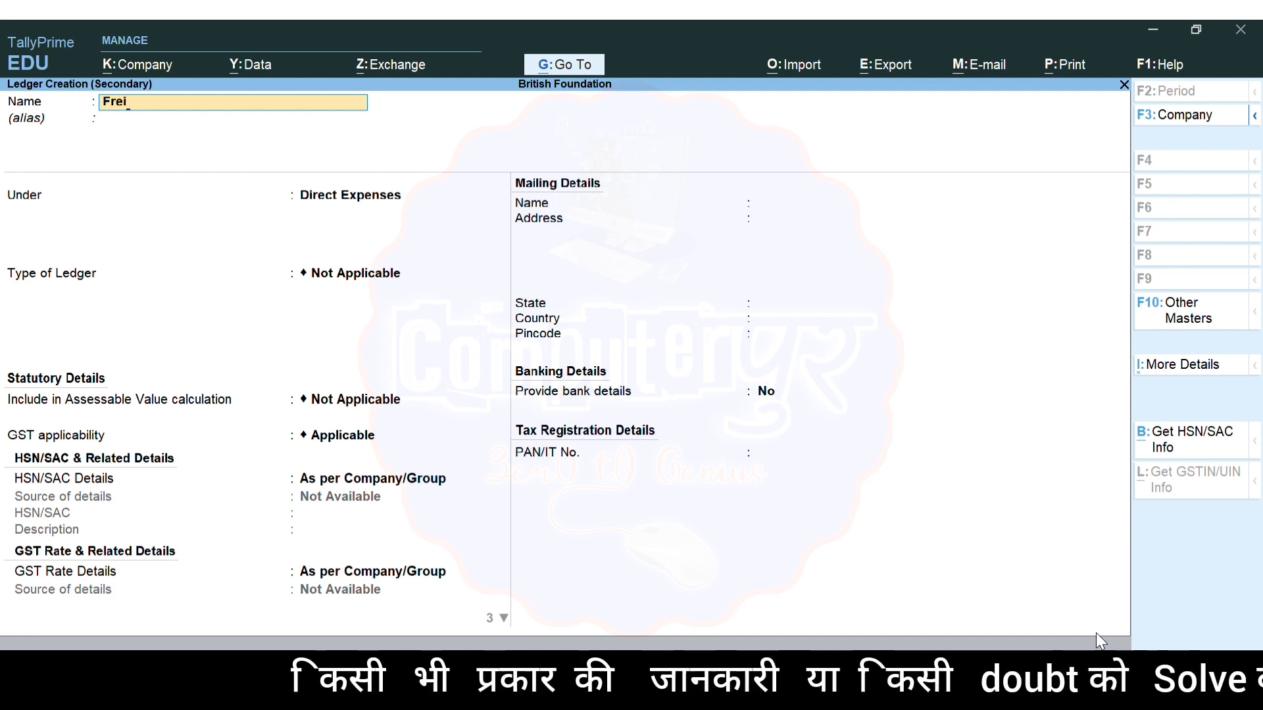
pyautogui.write('ght in')
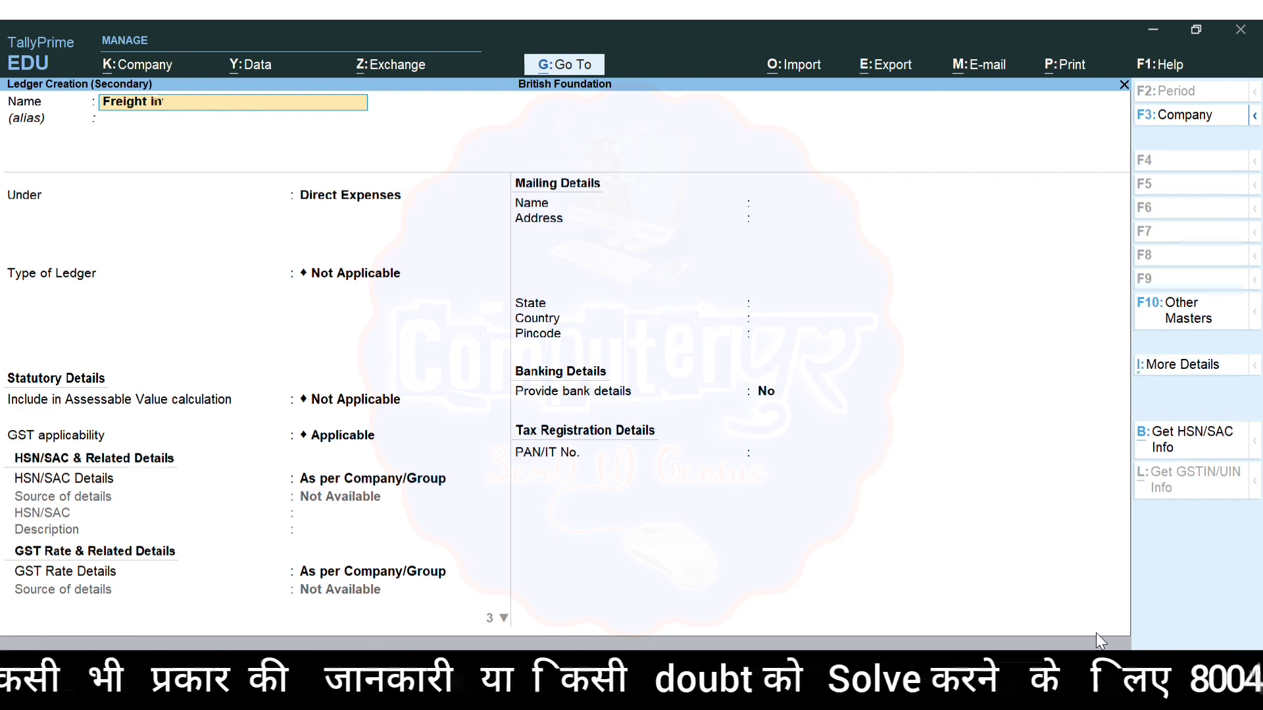
pyautogui.write('word')
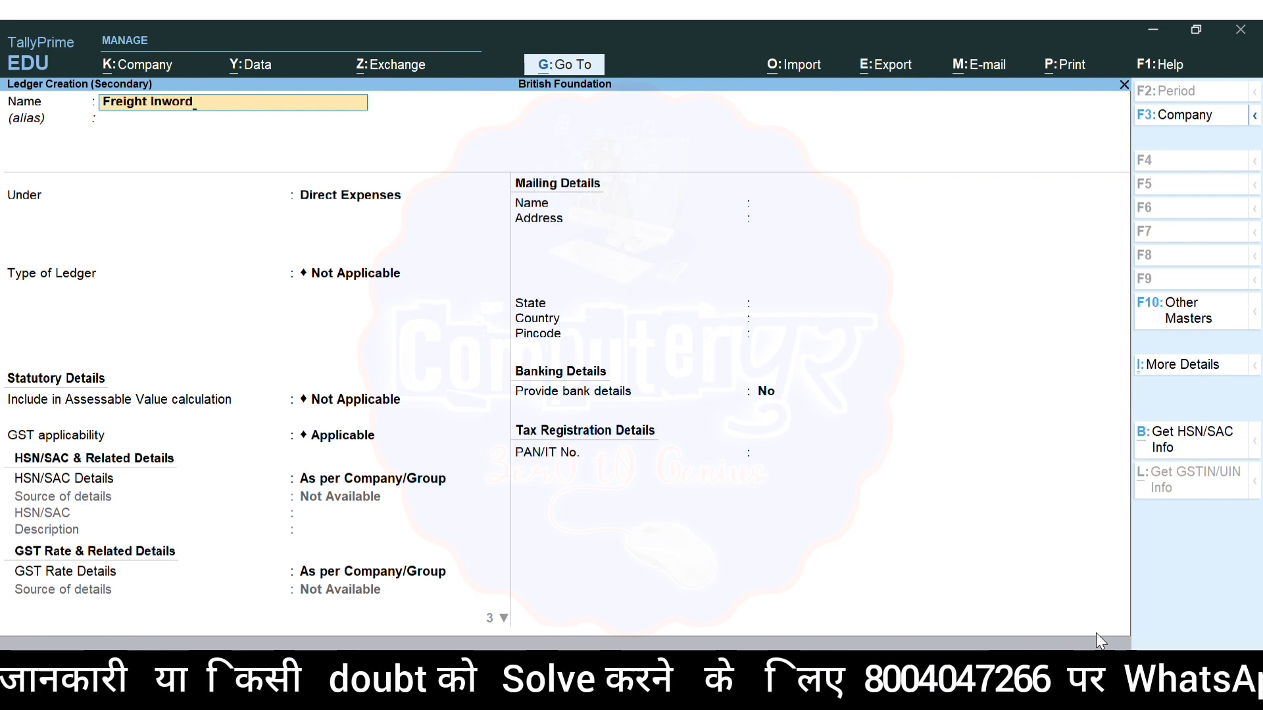
pyautogui.press('Return')
pyautogui.write('Di')
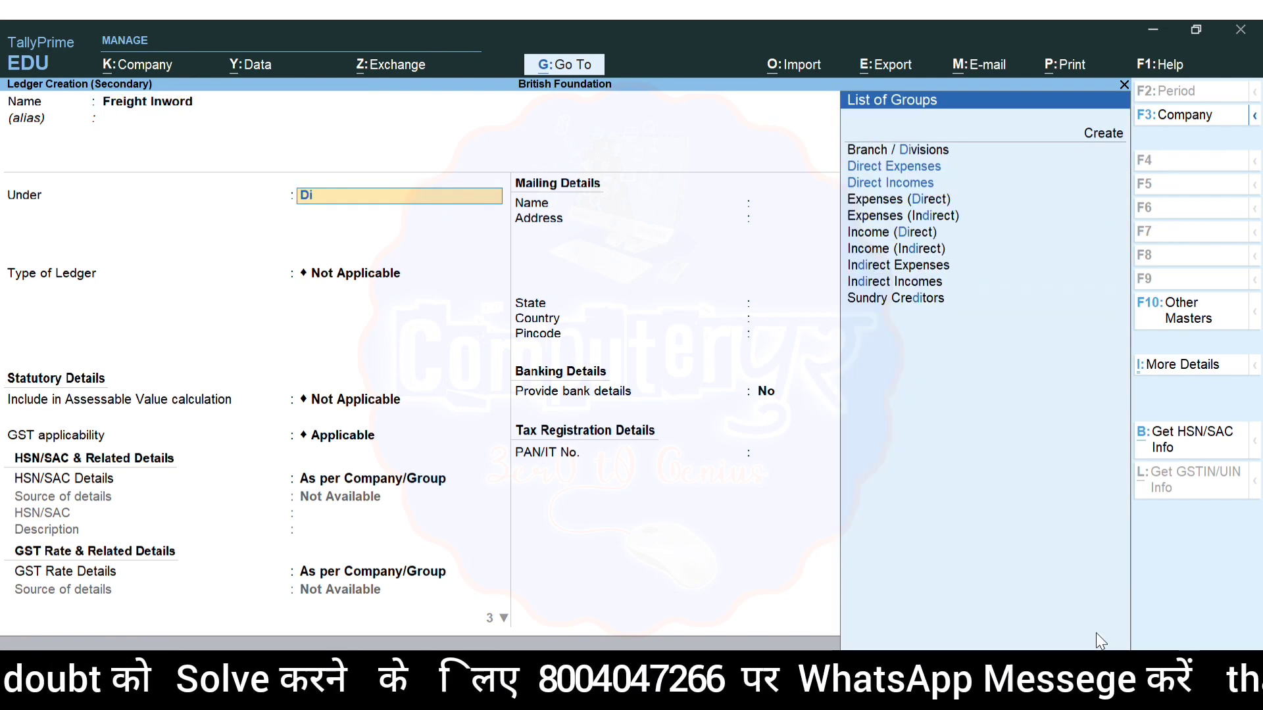
pyautogui.press('Return')
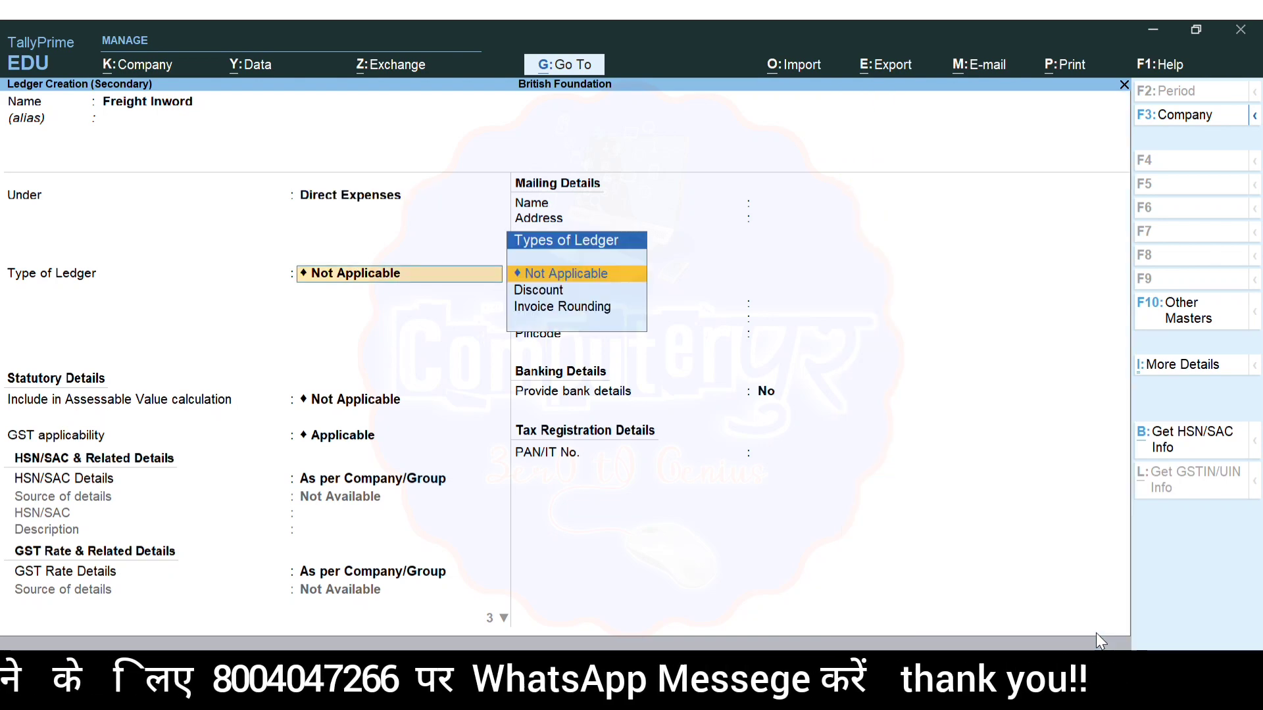
pyautogui.hotkey('ctrl', 'a')
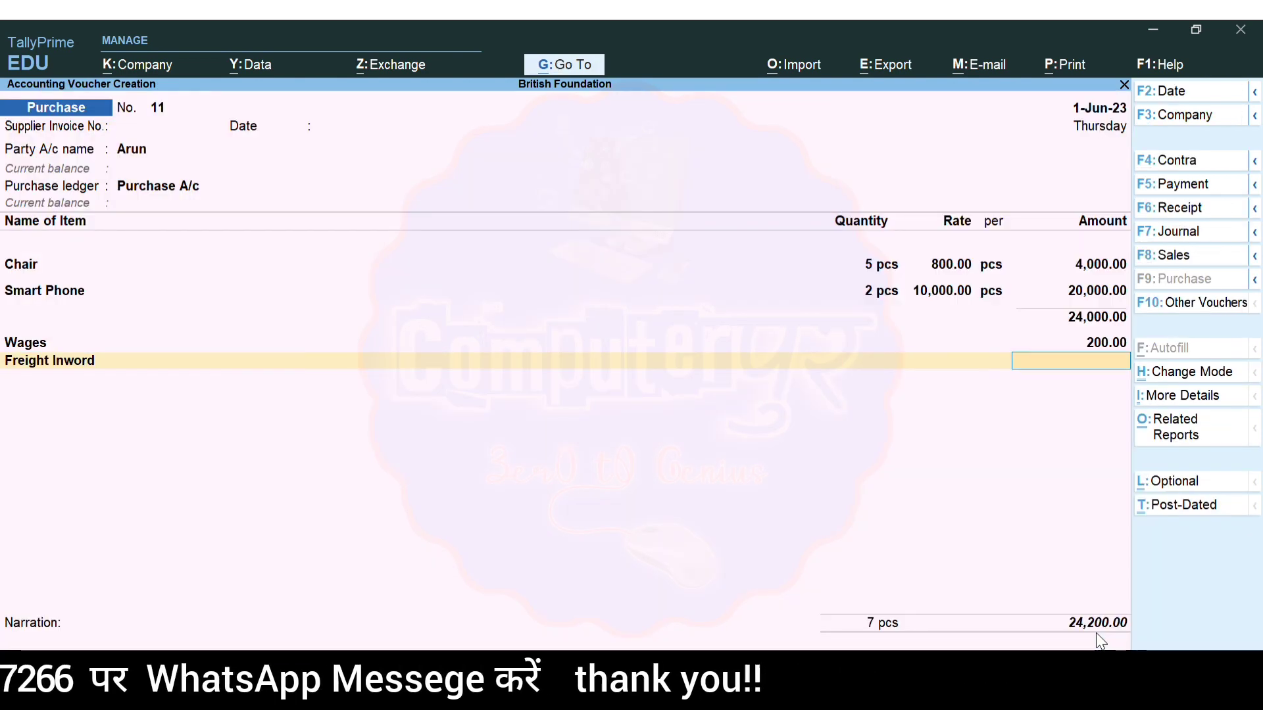
# - Set the Freight Inword amount to 500 and end the voucher's additional ledger list
pyautogui.write('500')
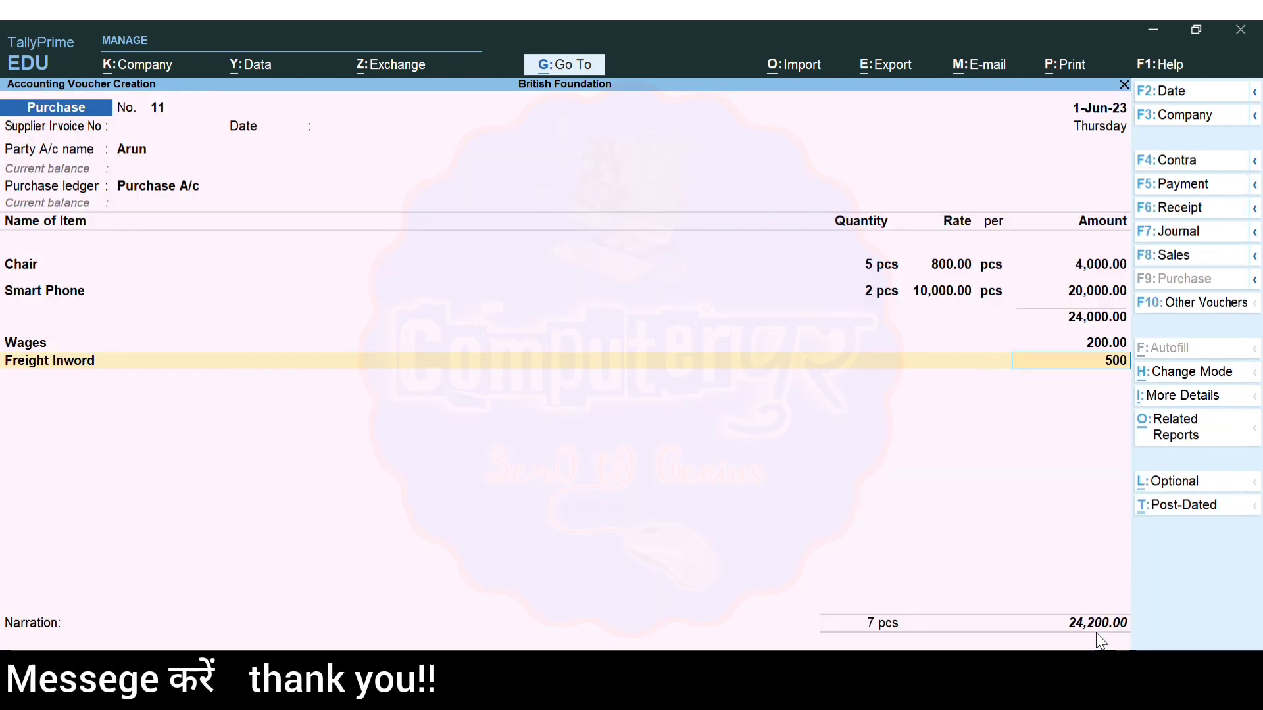
pyautogui.press('Return')
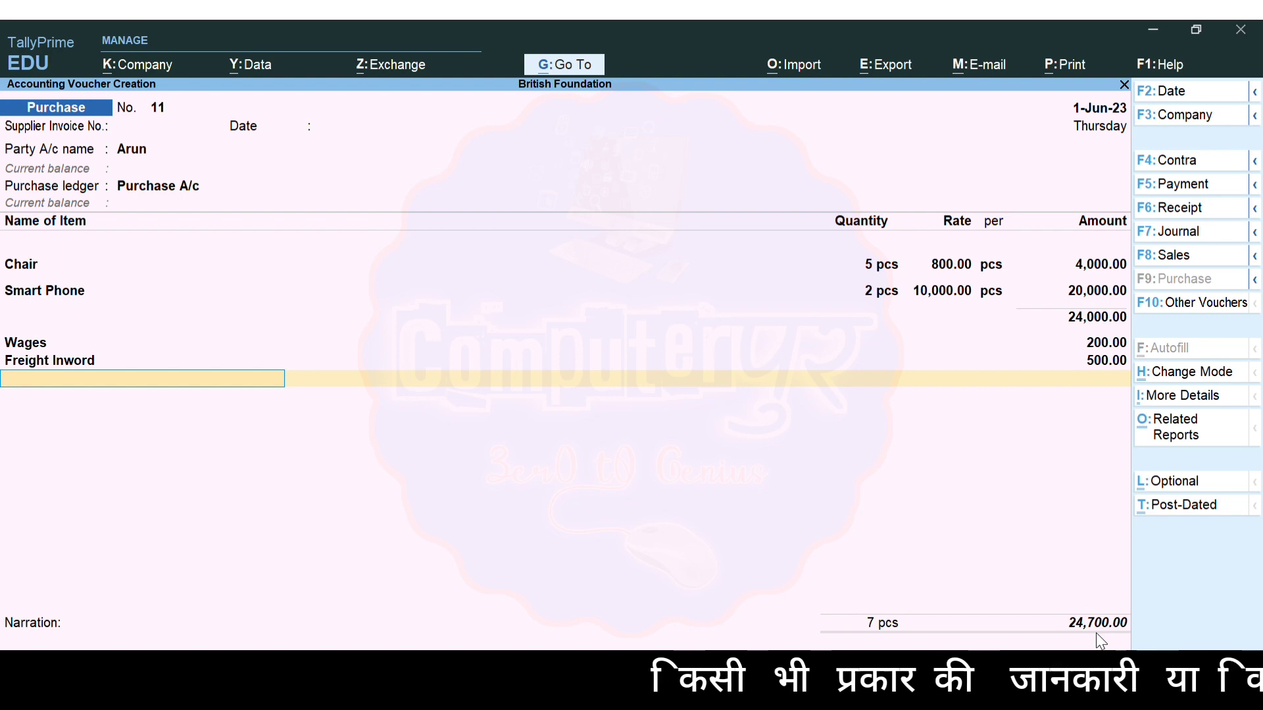
pyautogui.press('Return')
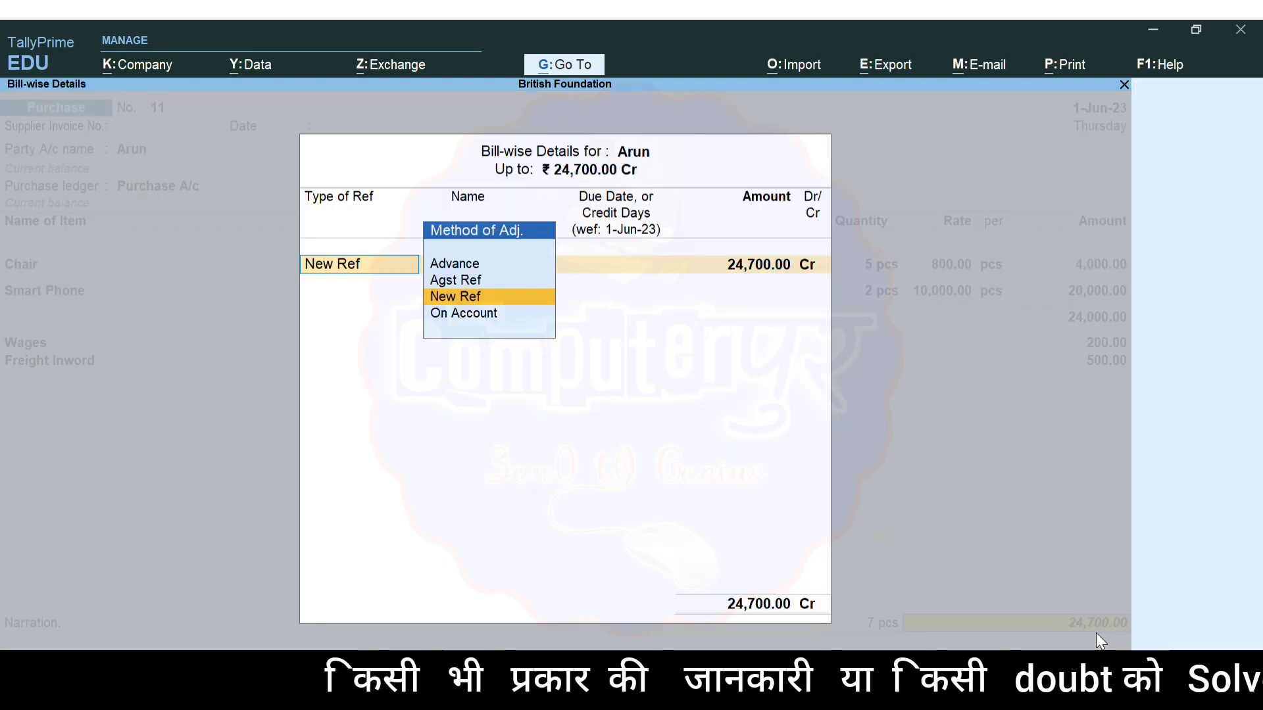
# - Keep the supplier's bill as a New Ref for the full amount, leave the narration blank and save the purchase voucher
pyautogui.press('Return')
pyautogui.press('Return')
pyautogui.press('Return')
pyautogui.press('Return')
pyautogui.press('Return')
pyautogui.press('Return')
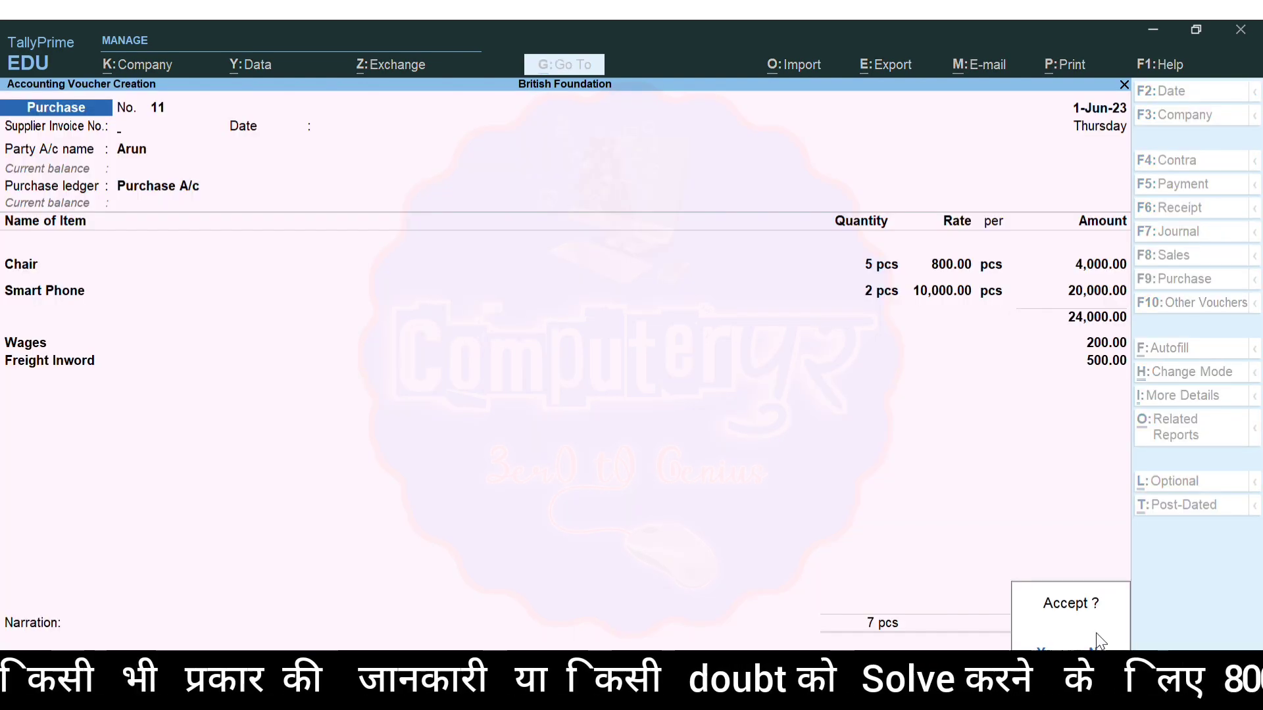
pyautogui.press('Return')
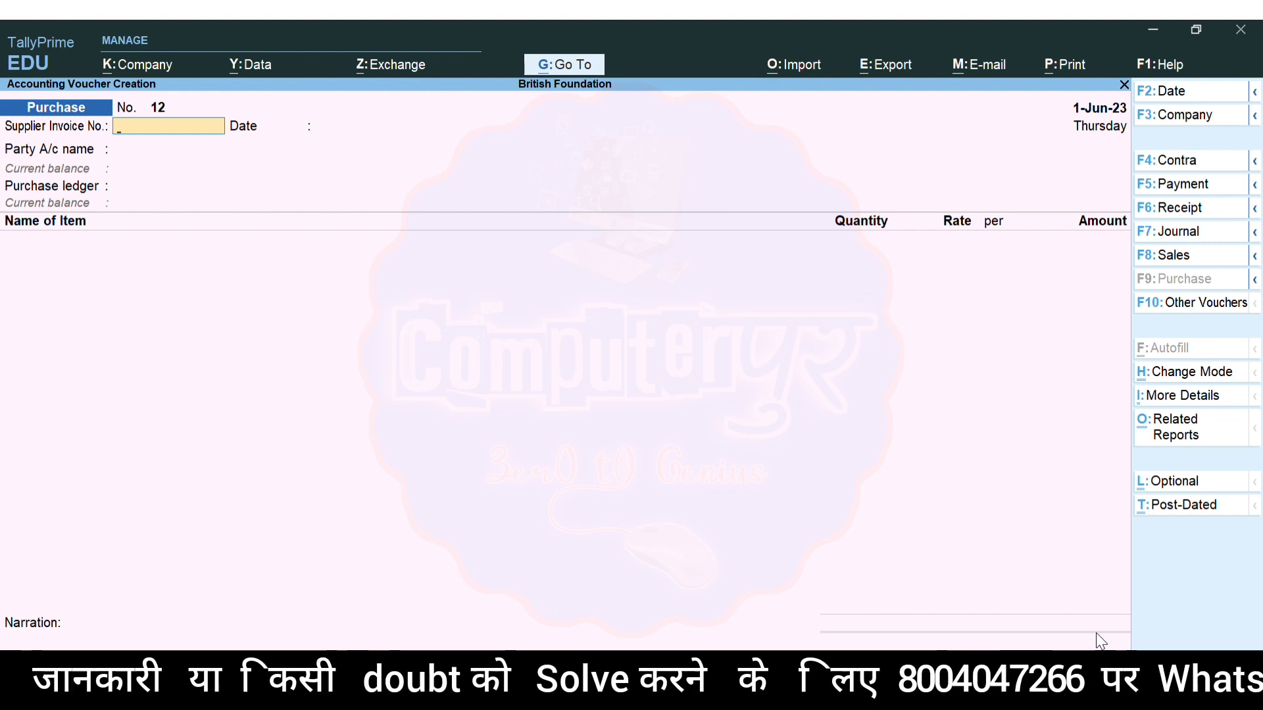
# - Open the print preview of saved purchase voucher No. 11 and enlarge it to examine the items, Wages, Freight Inword and total
pyautogui.press('F2')
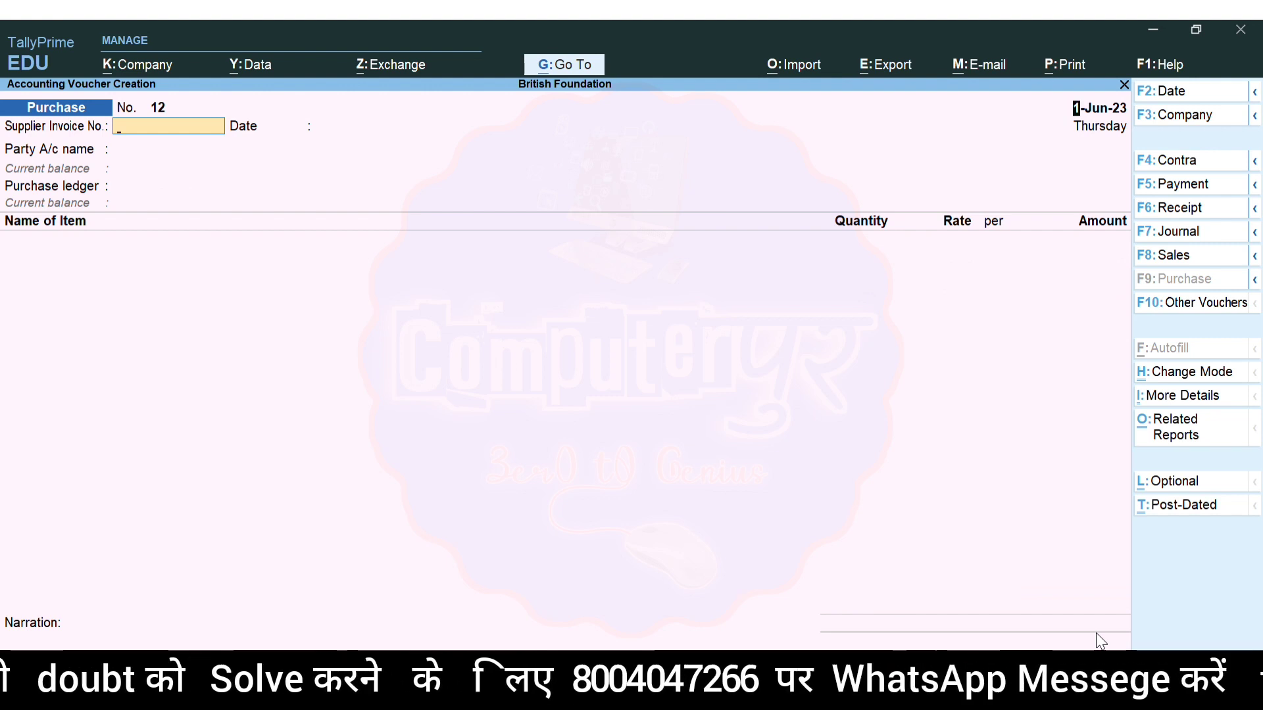
pyautogui.press('pageup')
pyautogui.hotkey('alt', 'p')
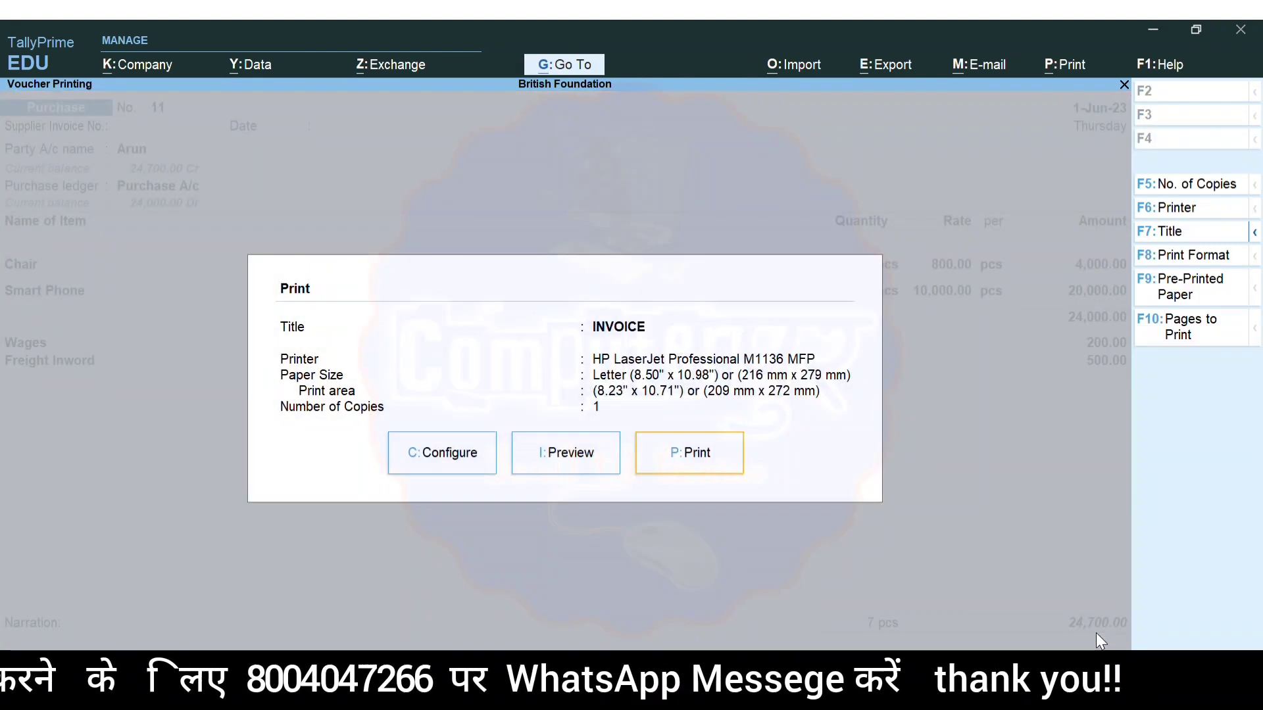
pyautogui.press('i')
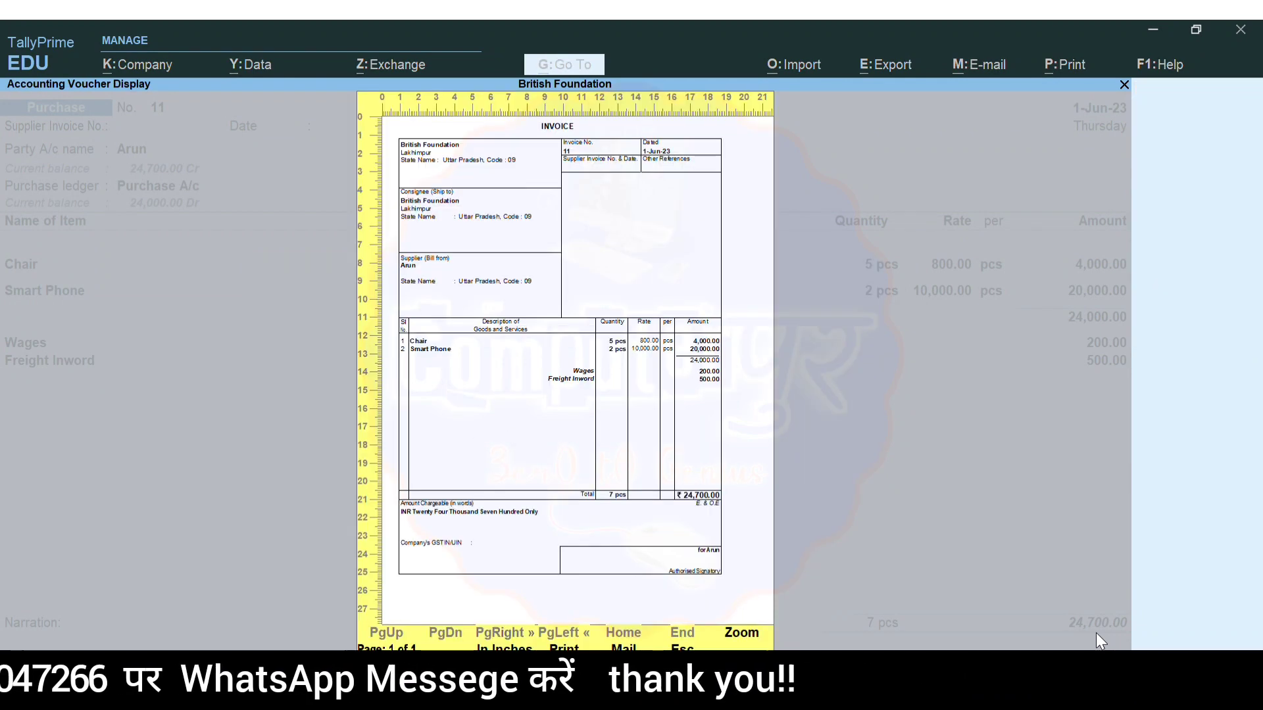
pyautogui.press('Return')
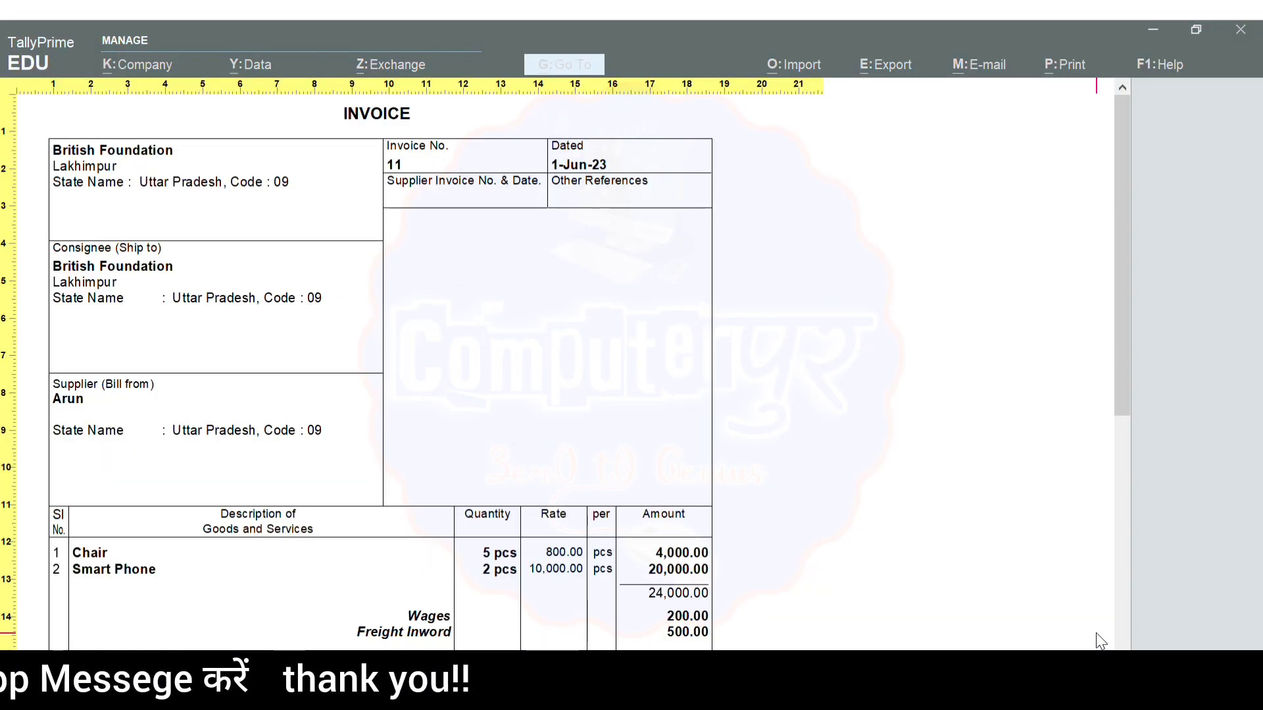
pyautogui.scroll(-3, 1099, 642)
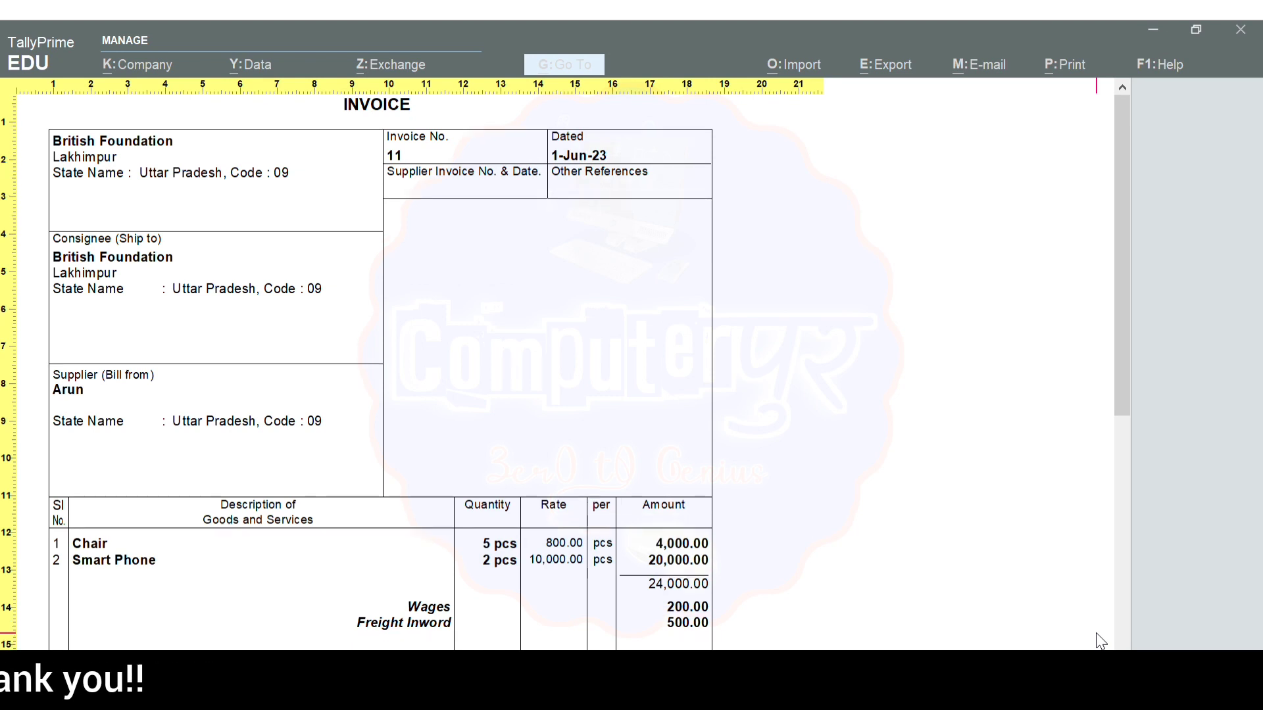
pyautogui.scroll(-3, 1099, 641)
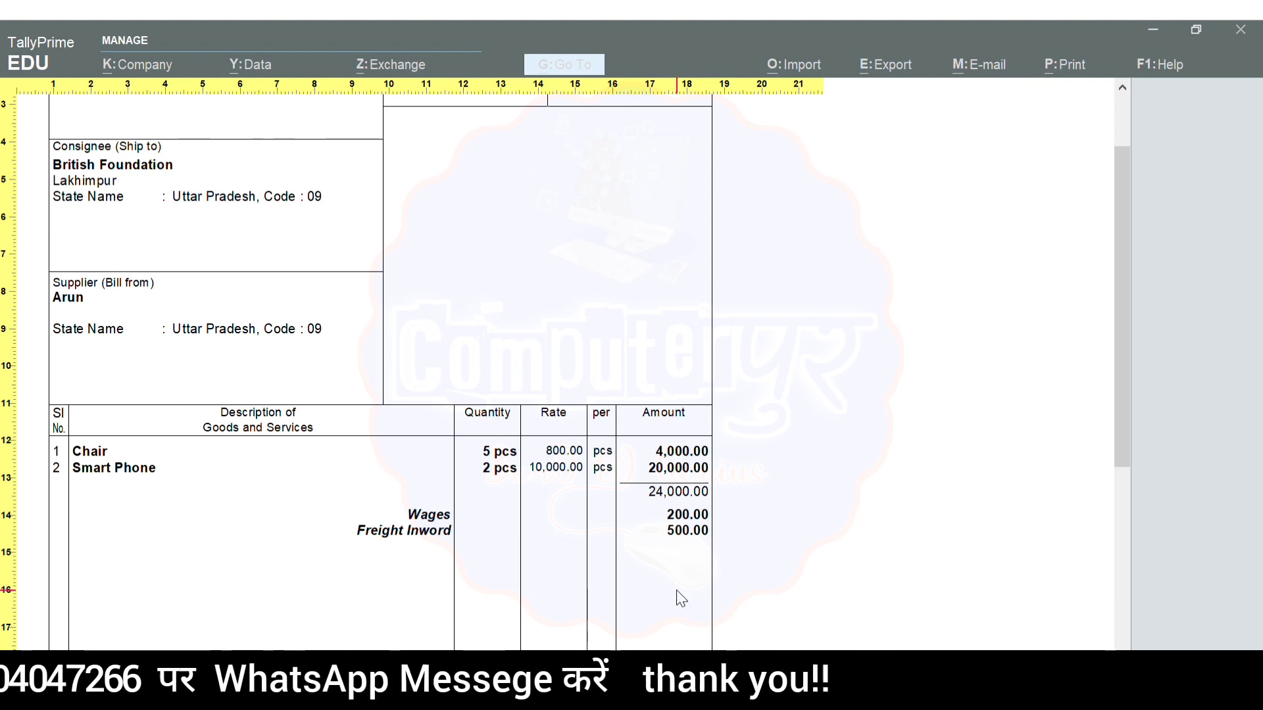
pyautogui.scroll(-5, 699, 479)
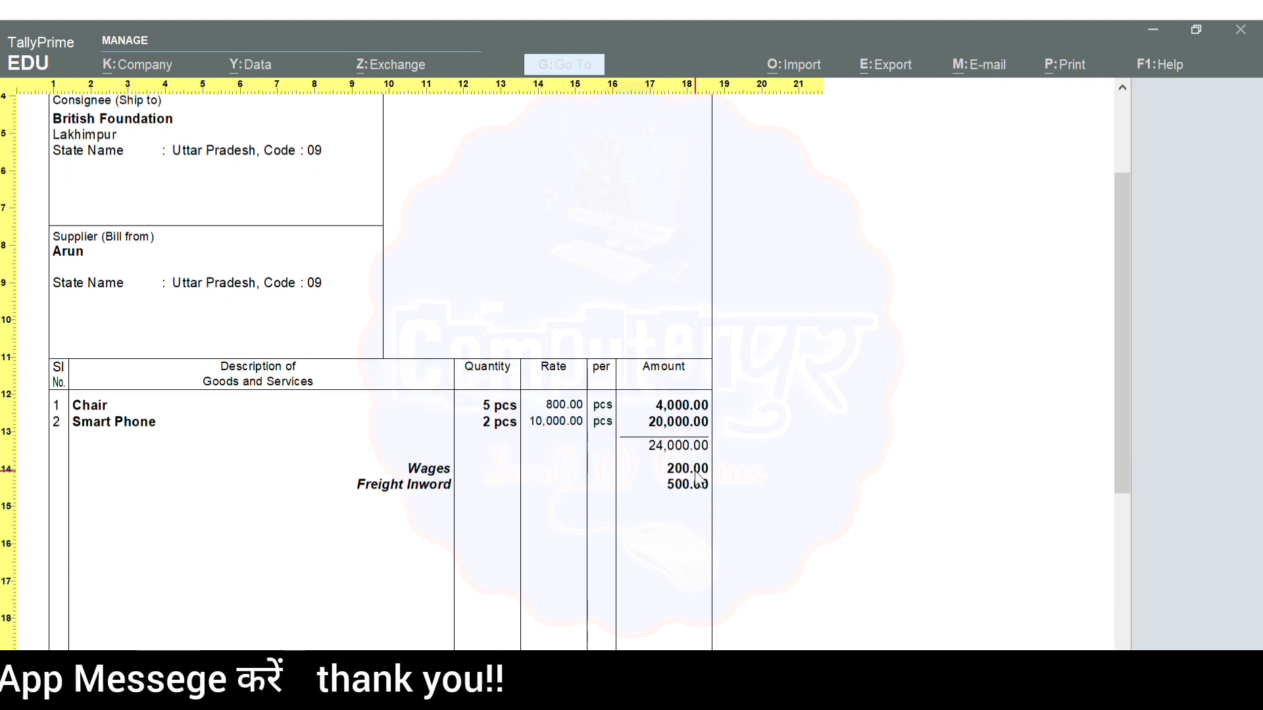
pyautogui.scroll(-1, 695, 472)
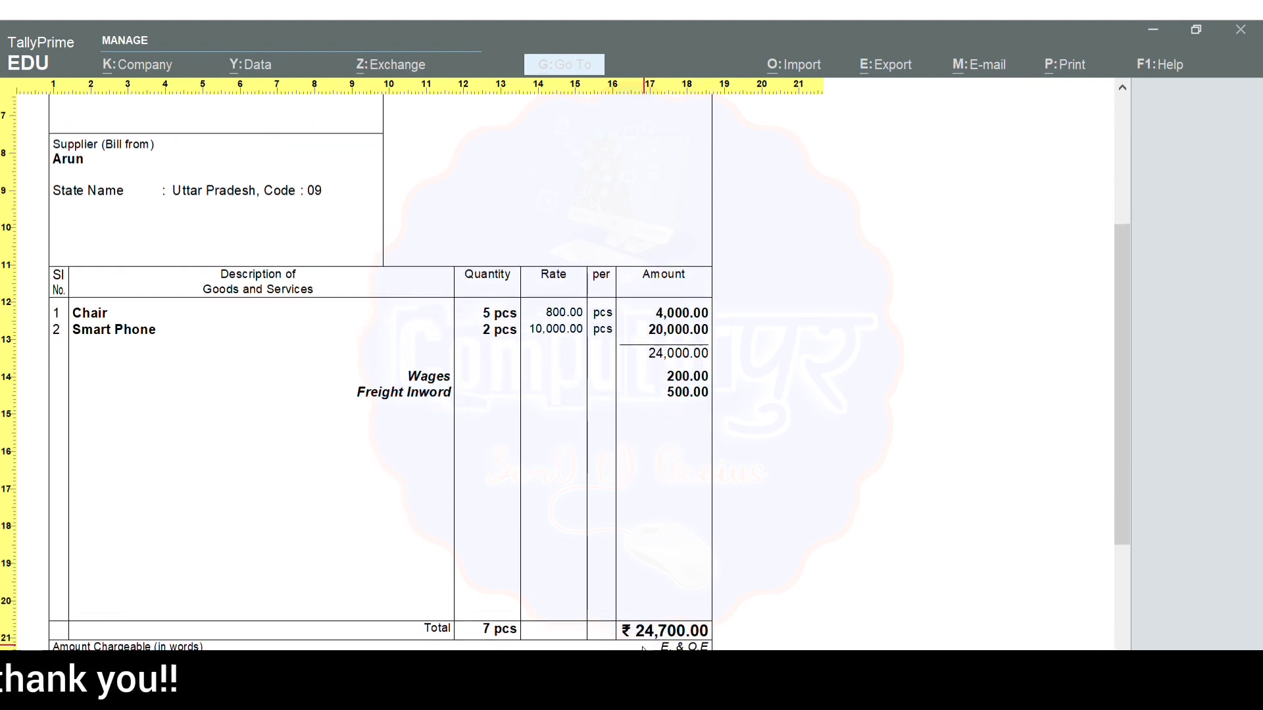